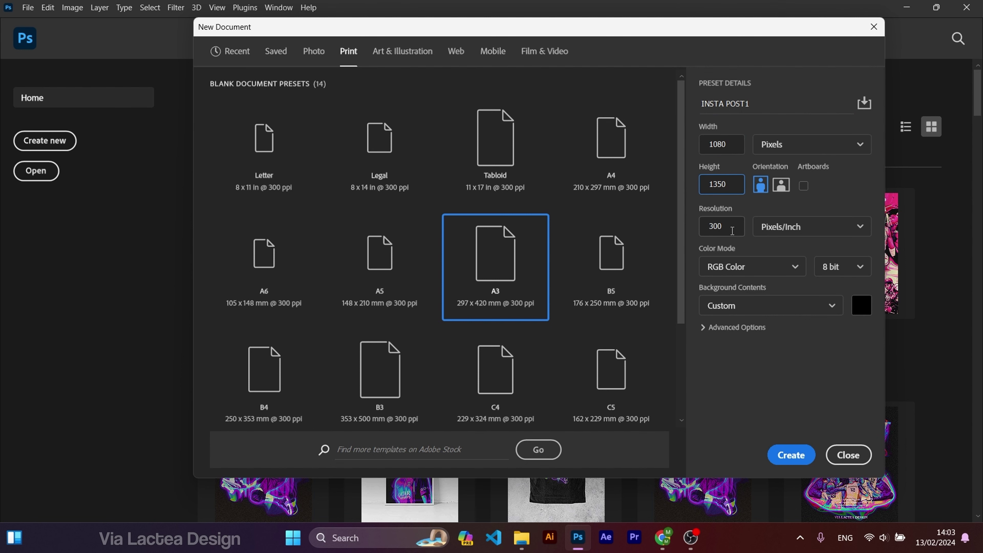
Create the black 1080×1350 poster and place the Asset 143.png wave wireframe in it.
{"action": "left_click", "coordinate": [791, 455]}
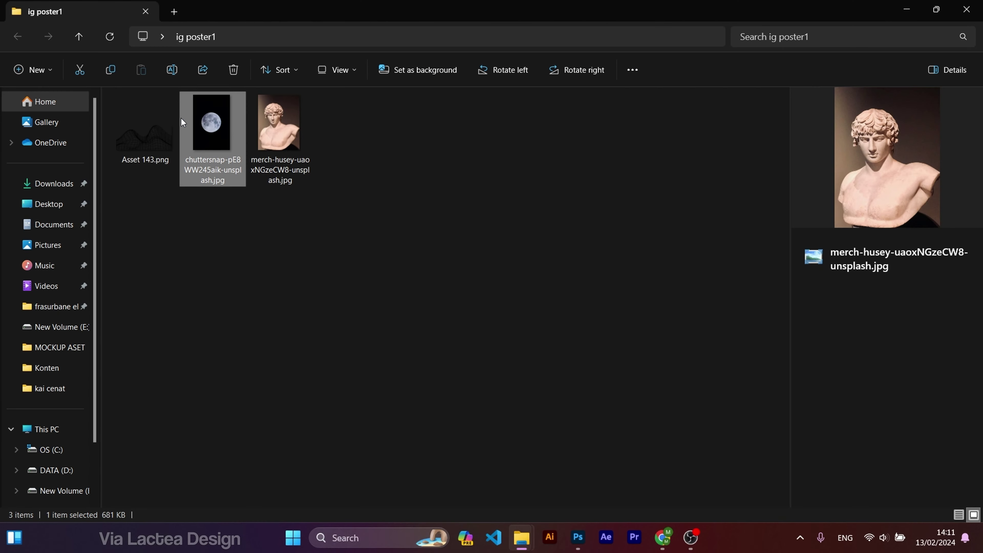
{"action": "left_click", "coordinate": [211, 122]}
{"action": "left_click", "coordinate": [149, 116]}
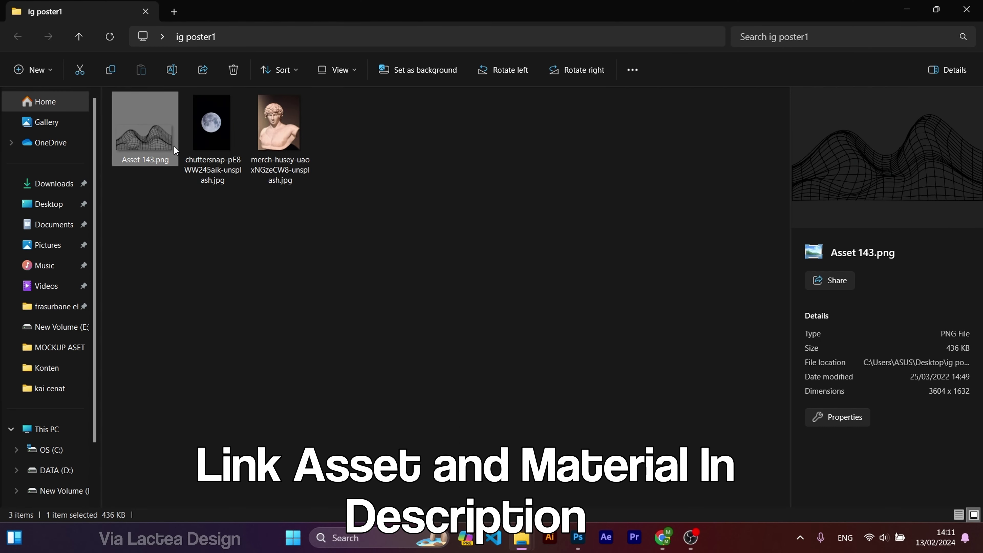
{"action": "mouse_move", "coordinate": [174, 150]}
{"action": "left_mouse_down"}
{"action": "mouse_move", "coordinate": [581, 549]}
{"action": "mouse_move", "coordinate": [445, 374]}
{"action": "left_mouse_up"}
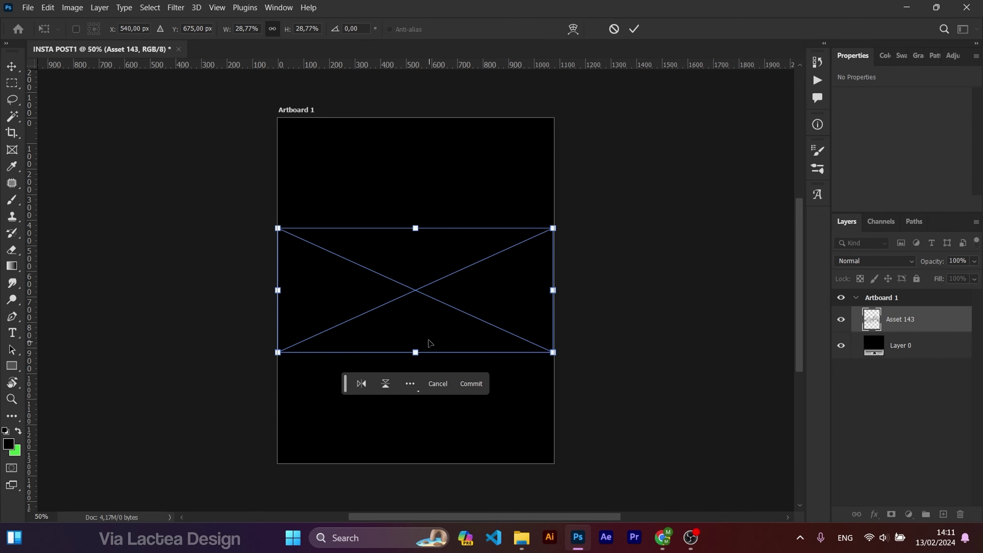
{"action": "key", "text": "Return"}
Add a white (ffffff) Solid Color fill clipped to the wave wireframe.
{"action": "left_click", "coordinate": [908, 514]}
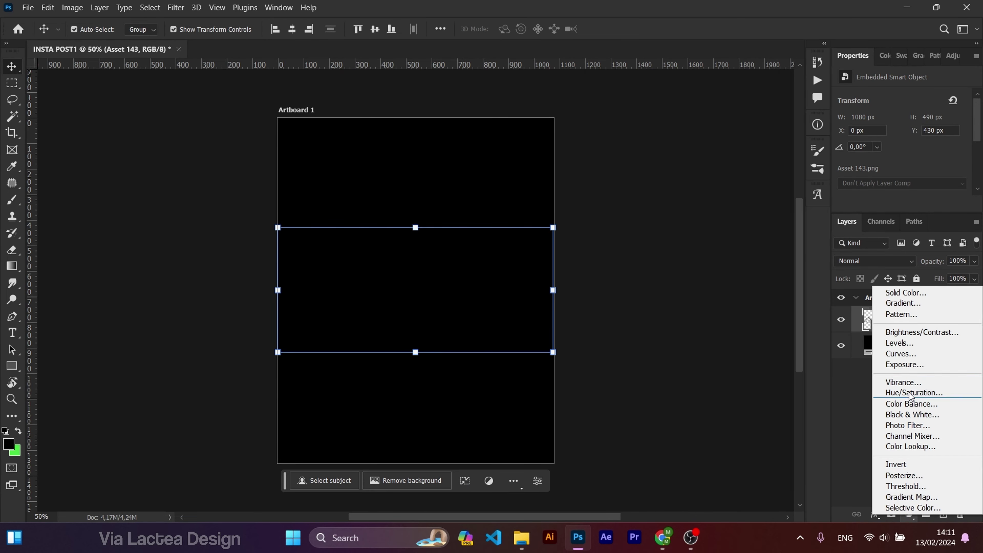
{"action": "left_click", "coordinate": [910, 293]}
{"action": "type", "text": "ffffff"}
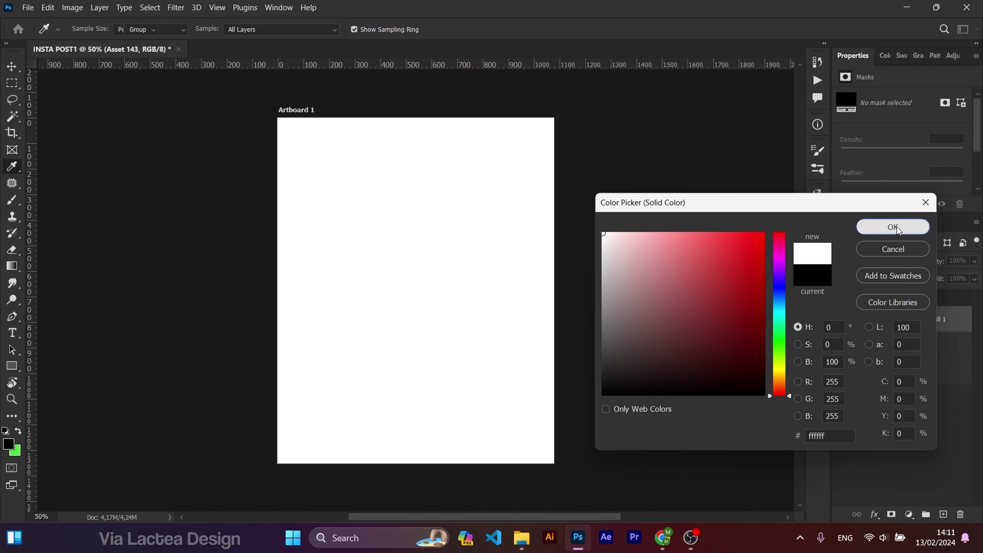
{"action": "left_click", "coordinate": [893, 227]}
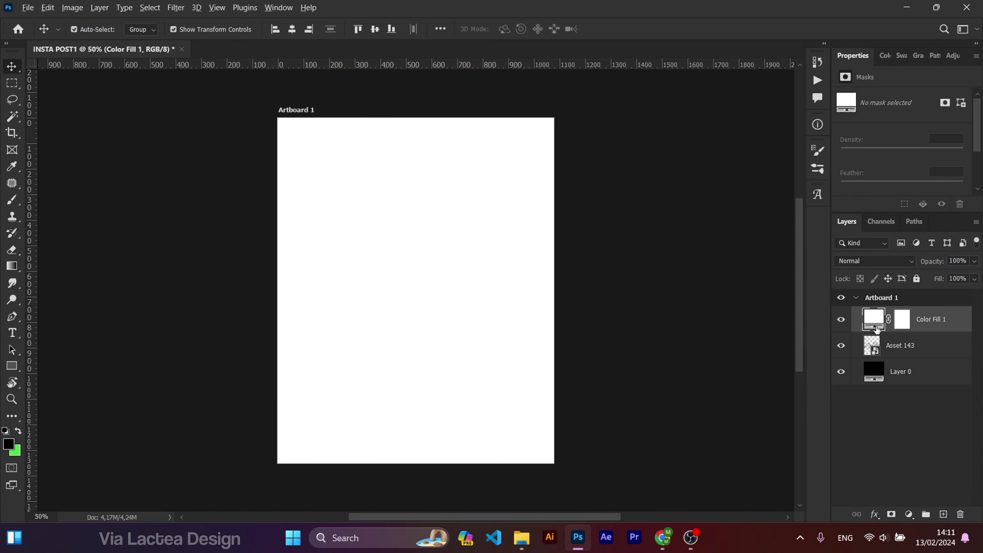
{"action": "right_click", "coordinate": [919, 319]}
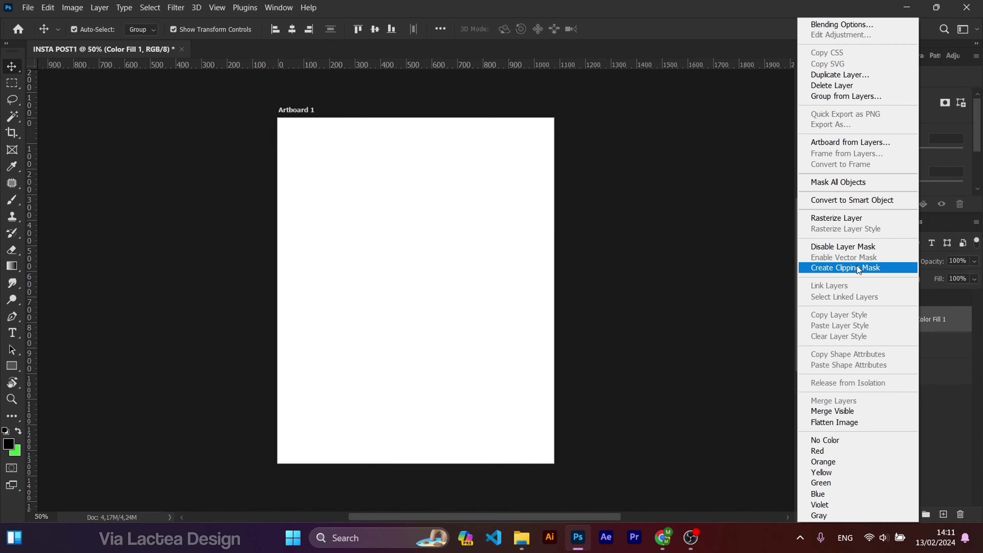
{"action": "left_click", "coordinate": [857, 267]}
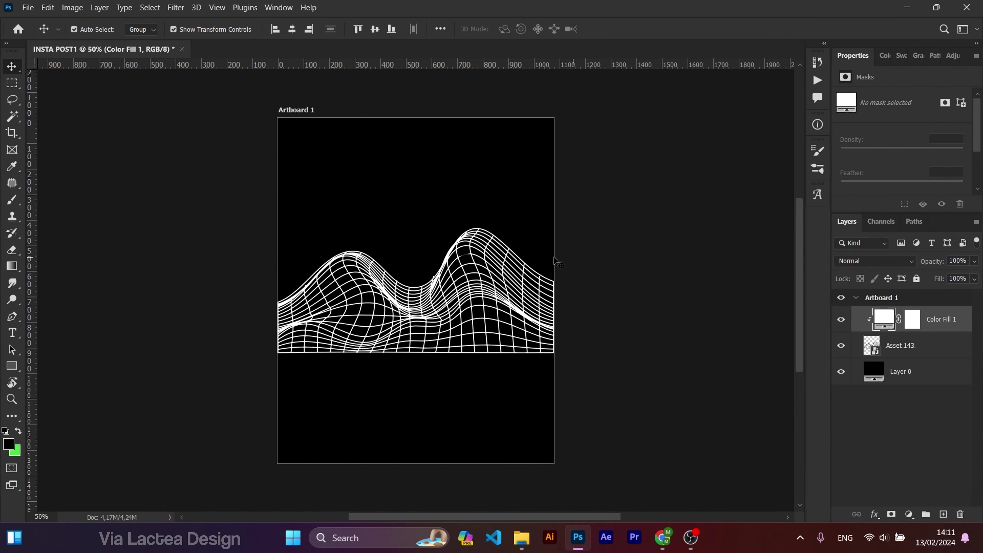
Move the wave wireframe down into the poster's lower half.
{"action": "left_click", "coordinate": [934, 348]}
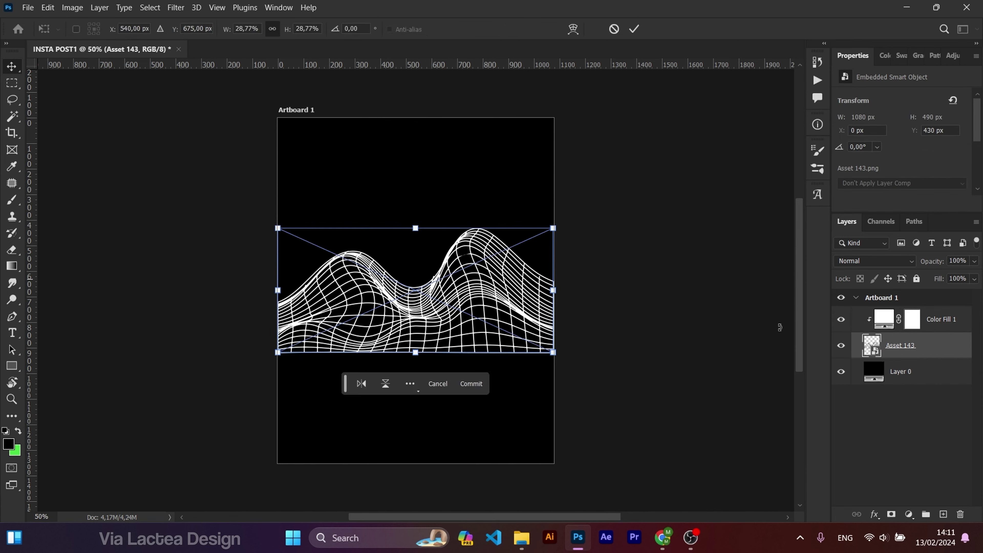
{"action": "key", "text": "ctrl+t"}
{"action": "left_click_drag", "start_coordinate": [515, 317], "coordinate": [515, 420]}
{"action": "left_click", "coordinate": [521, 538]}
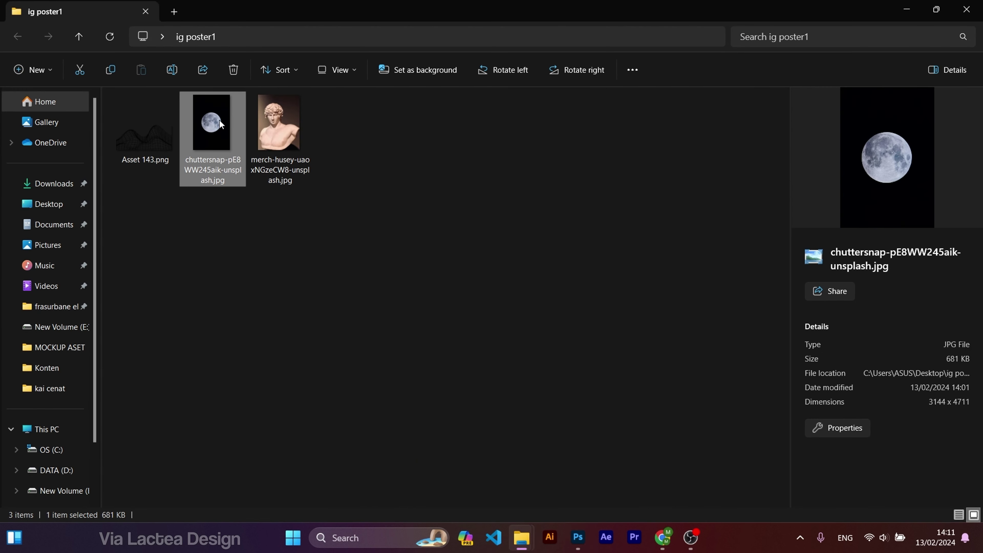
Place the moon photo and select the moon with the Magic Wand.
{"action": "mouse_move", "coordinate": [220, 124]}
{"action": "left_mouse_down"}
{"action": "mouse_move", "coordinate": [570, 546]}
{"action": "mouse_move", "coordinate": [449, 267]}
{"action": "left_mouse_up"}
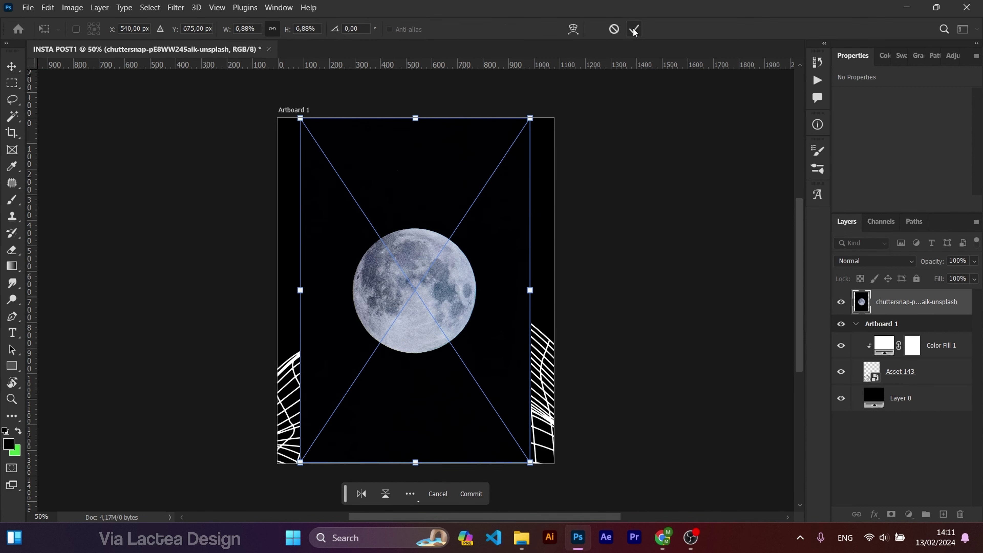
{"action": "left_click", "coordinate": [633, 29]}
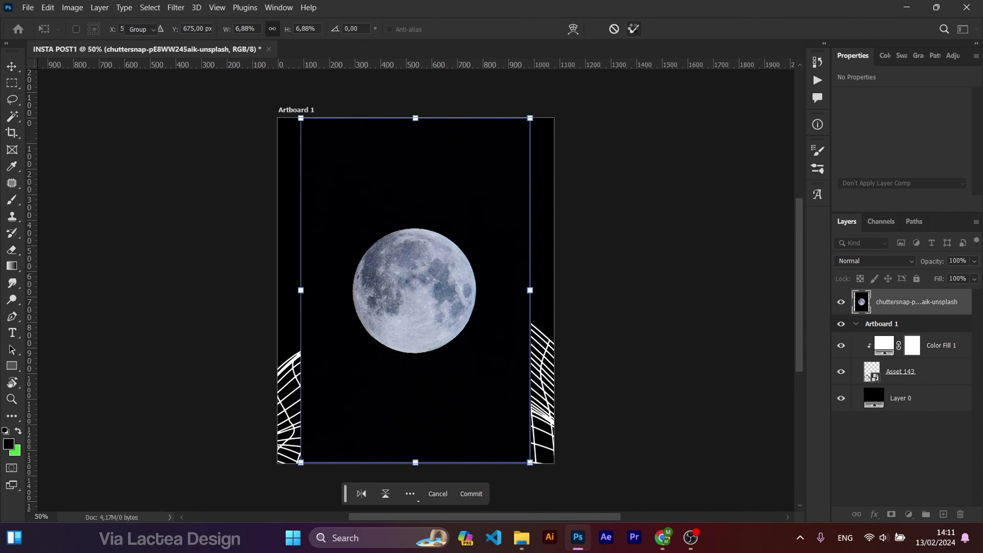
{"action": "left_click", "coordinate": [478, 218]}
{"action": "key", "text": "w"}
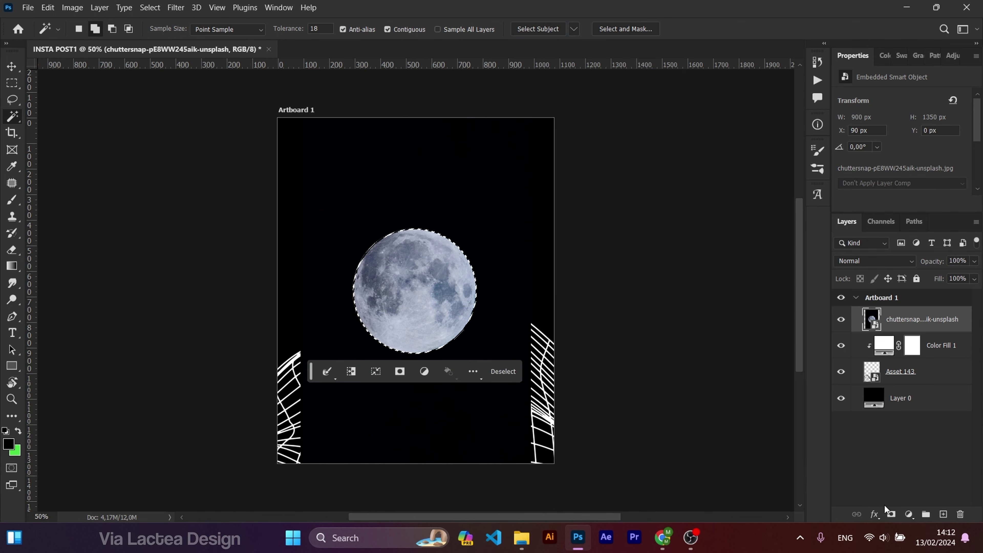
Mask the moon layer to the moon, move it above the wave grid, and bring in the statue photo.
{"action": "left_click", "coordinate": [891, 514]}
{"action": "key", "text": "v"}
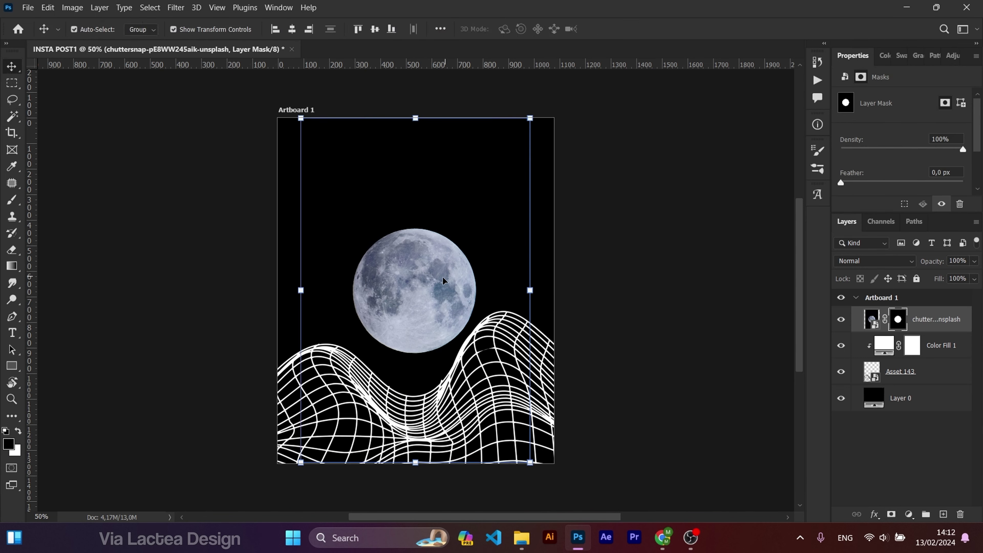
{"action": "left_click_drag", "start_coordinate": [445, 236], "coordinate": [445, 192]}
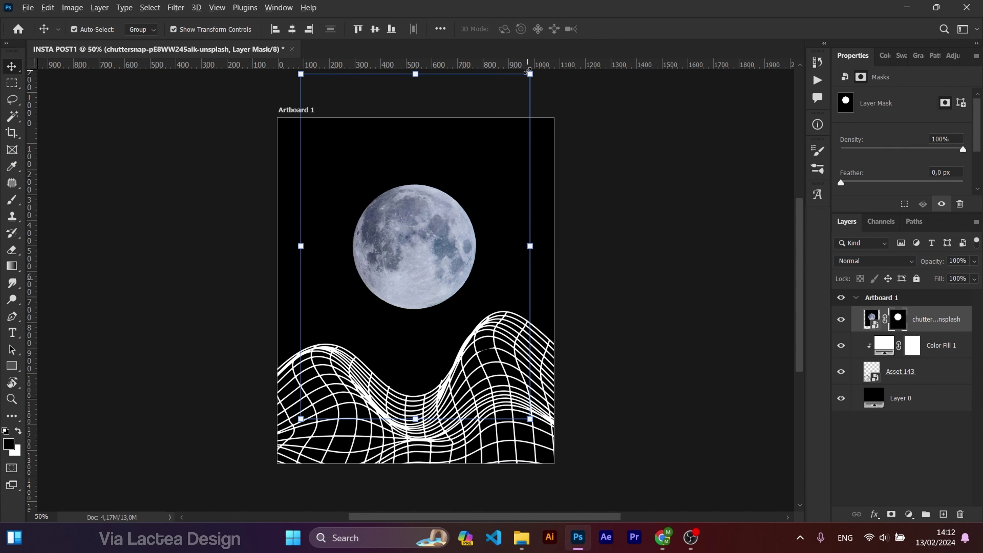
{"action": "key", "text": "alt+Tab"}
{"action": "left_click_drag", "start_coordinate": [286, 128], "coordinate": [577, 546]}
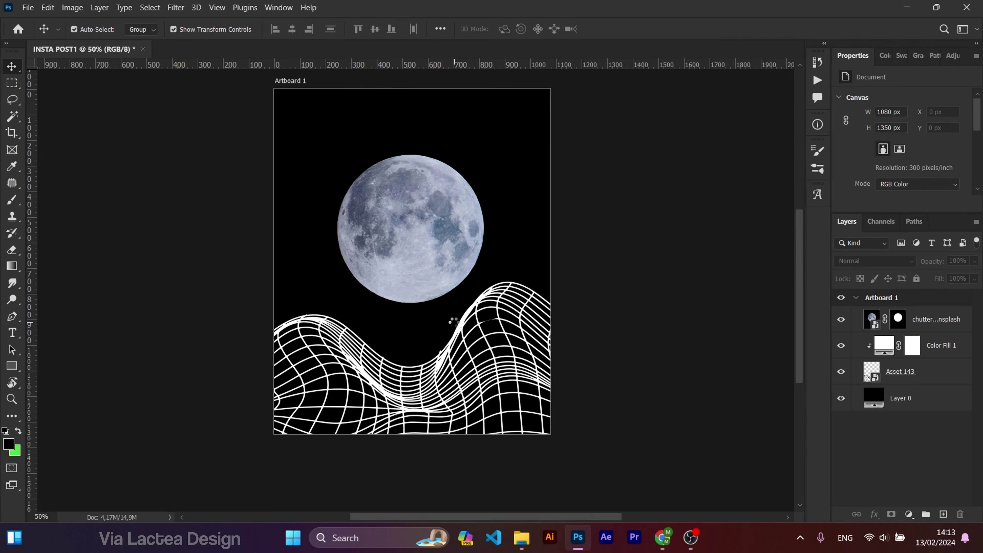
Place the statue photo, mask out its background, and move it up.
{"action": "left_click_drag", "start_coordinate": [577, 546], "coordinate": [451, 323]}
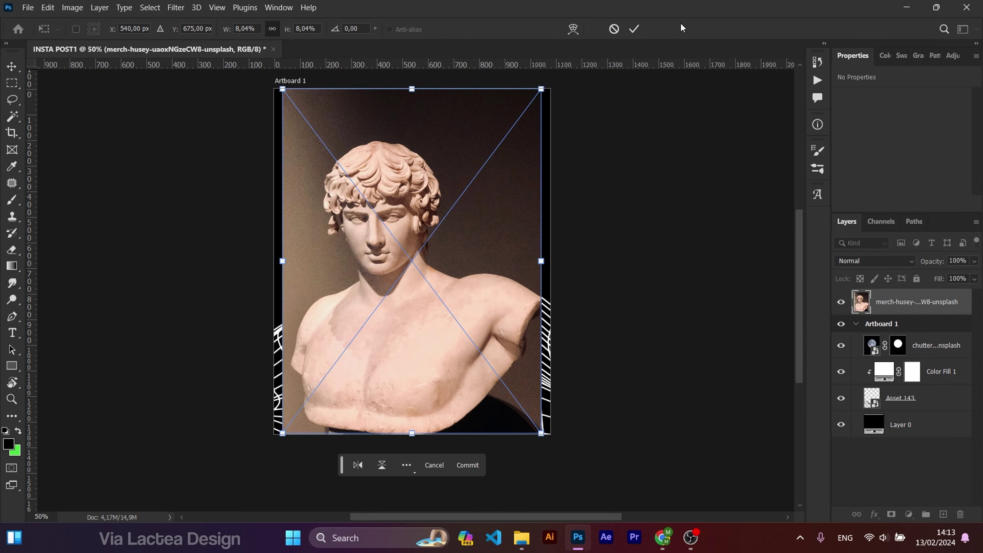
{"action": "left_click", "coordinate": [633, 28]}
{"action": "key", "text": "w"}
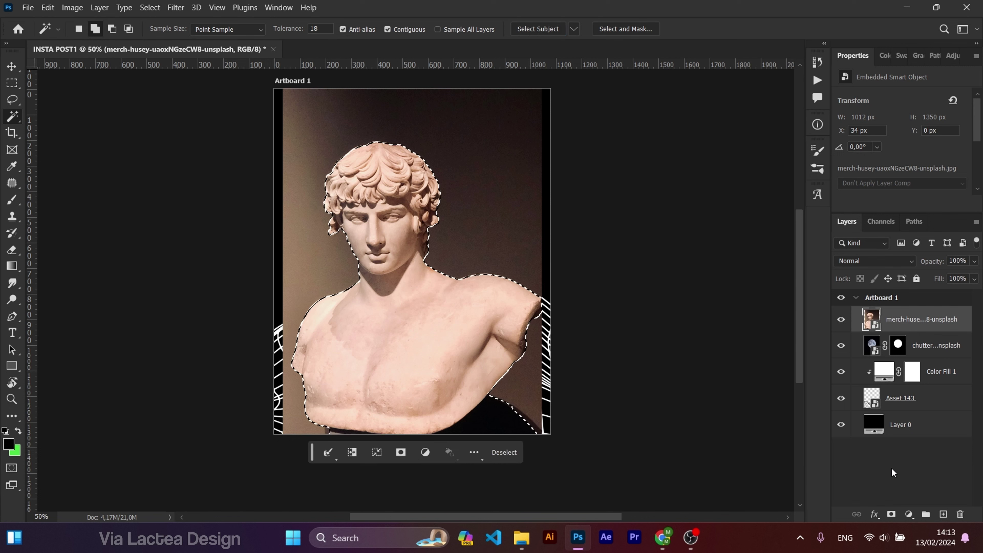
{"action": "left_click", "coordinate": [891, 514]}
{"action": "key", "text": "v"}
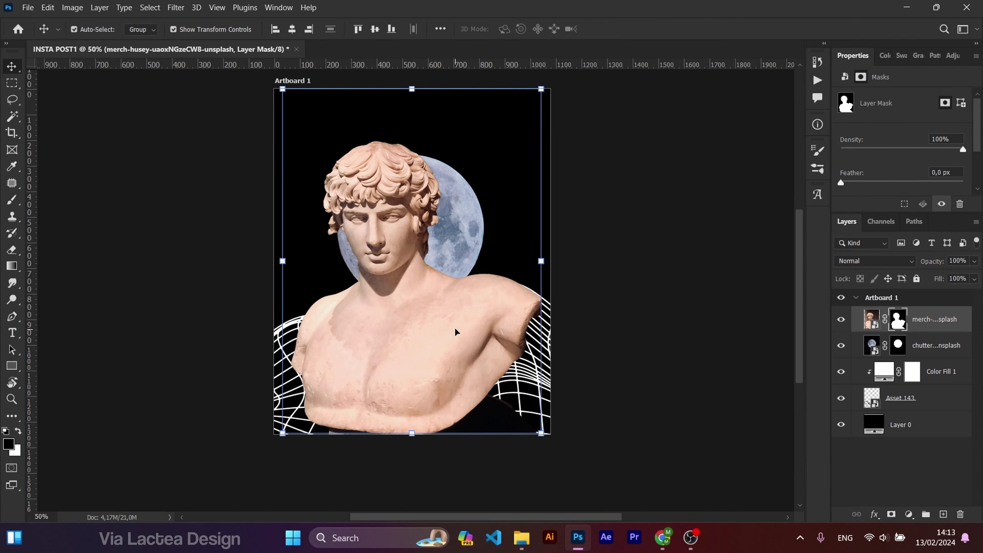
{"action": "mouse_move", "coordinate": [457, 332]}
{"action": "left_mouse_down"}
{"action": "mouse_move", "coordinate": [468, 283]}
{"action": "mouse_move", "coordinate": [454, 271]}
{"action": "left_mouse_up"}
Paint the statue's mask with a 199 px black brush to reveal grid lines under the chest.
{"action": "scroll", "coordinate": [492, 358], "scroll_direction": "up", "scroll_amount": 2}
{"action": "scroll", "coordinate": [494, 359], "scroll_direction": "up", "scroll_amount": 3}
{"action": "scroll", "coordinate": [494, 359], "scroll_direction": "up", "scroll_amount": 3}
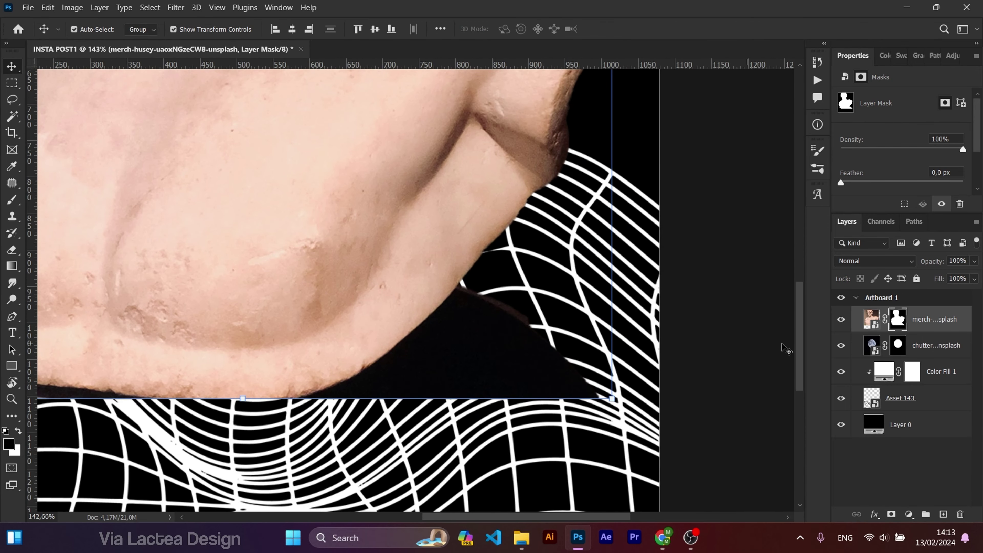
{"action": "key", "text": "b"}
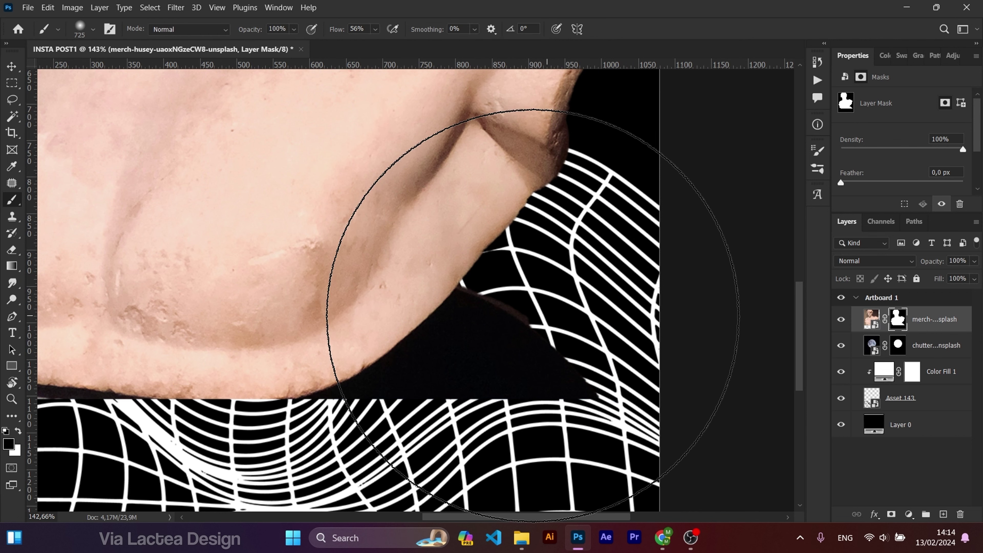
{"action": "left_click_drag", "start_coordinate": [521, 361], "coordinate": [448, 366]}
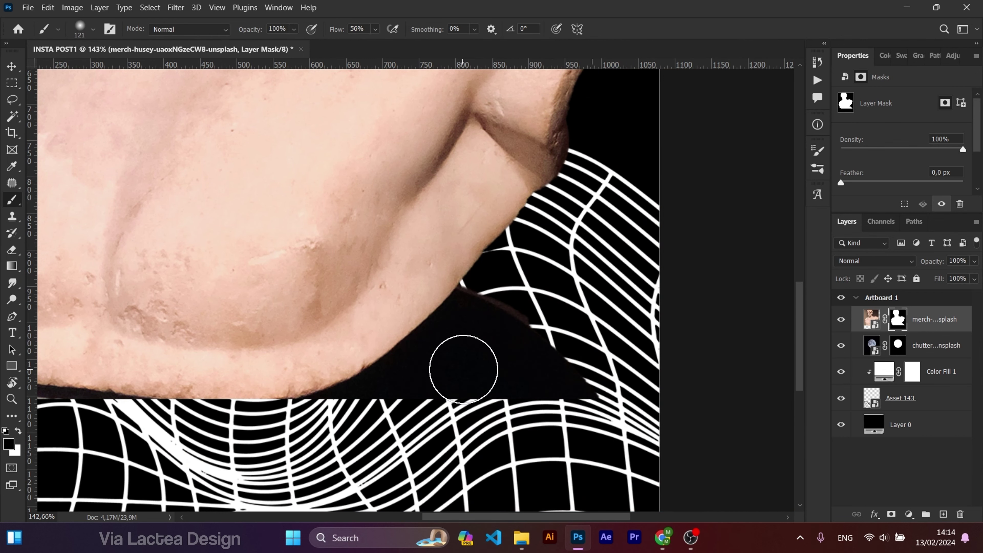
{"action": "left_click_drag", "start_coordinate": [522, 372], "coordinate": [557, 369]}
{"action": "key", "text": "x"}
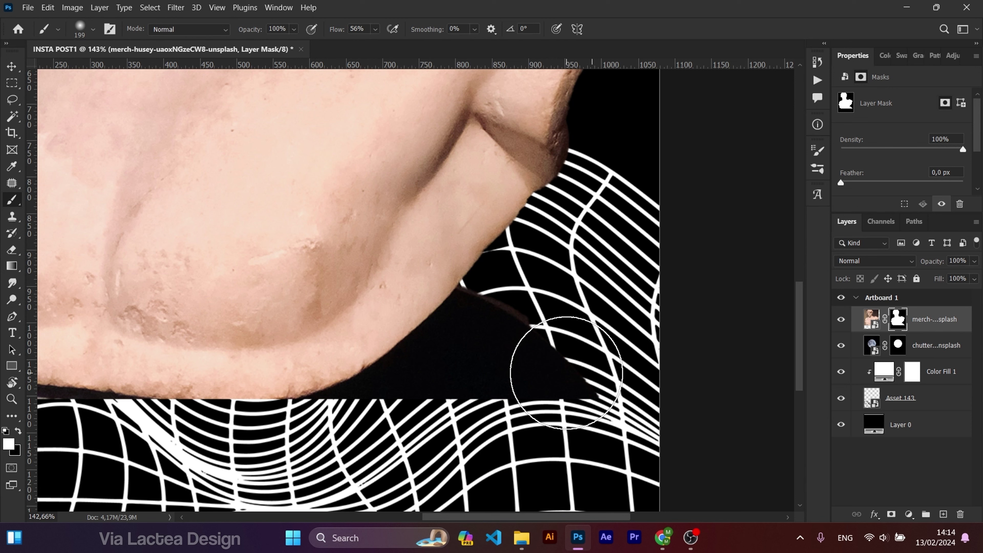
{"action": "key", "text": "x"}
{"action": "mouse_move", "coordinate": [503, 372]}
{"action": "left_mouse_down"}
{"action": "mouse_move", "coordinate": [610, 332]}
{"action": "mouse_move", "coordinate": [302, 448]}
{"action": "left_mouse_up"}
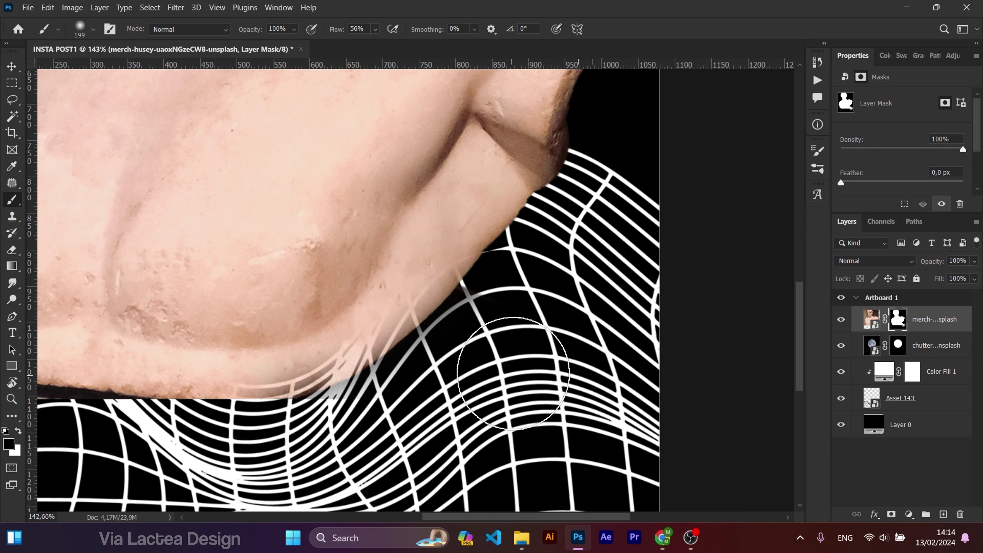
Reorder layers so the statue sits above the moon but beneath the wave grid, and reposition it.
{"action": "scroll", "coordinate": [408, 295], "scroll_direction": "down", "scroll_amount": 5}
{"action": "key", "text": "v"}
{"action": "left_click_drag", "start_coordinate": [408, 295], "coordinate": [413, 253]}
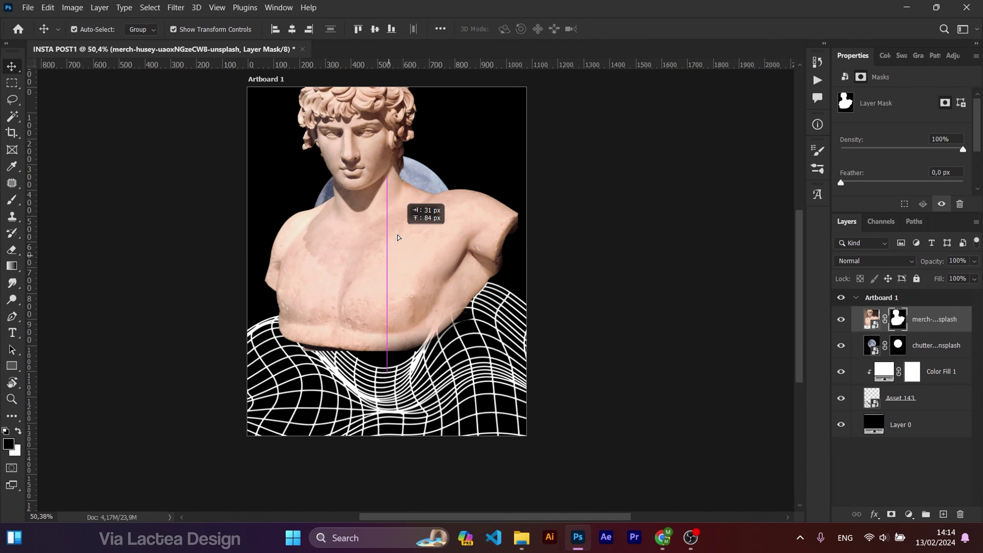
{"action": "left_click_drag", "start_coordinate": [413, 253], "coordinate": [402, 315]}
{"action": "left_click_drag", "start_coordinate": [877, 340], "coordinate": [877, 347]}
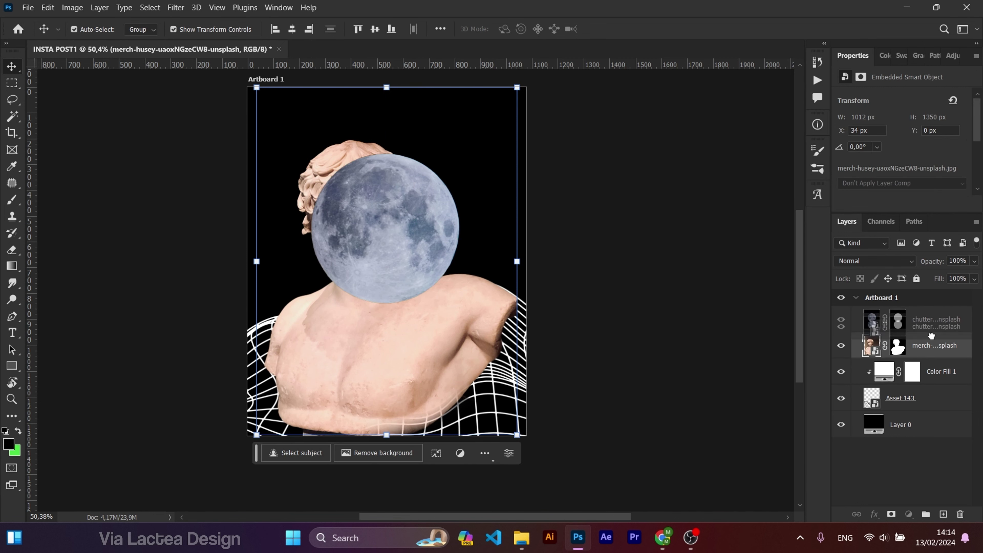
{"action": "left_click_drag", "start_coordinate": [937, 319], "coordinate": [936, 410]}
{"action": "left_click_drag", "start_coordinate": [940, 320], "coordinate": [935, 378]}
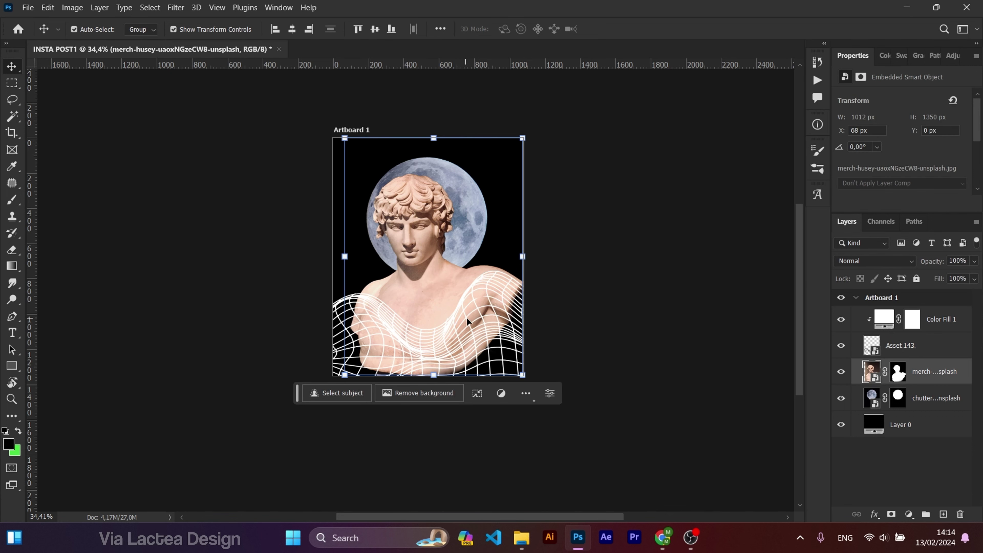
{"action": "mouse_move", "coordinate": [466, 317]}
{"action": "left_mouse_down"}
{"action": "mouse_move", "coordinate": [472, 343]}
{"action": "mouse_move", "coordinate": [450, 286]}
{"action": "left_mouse_up"}
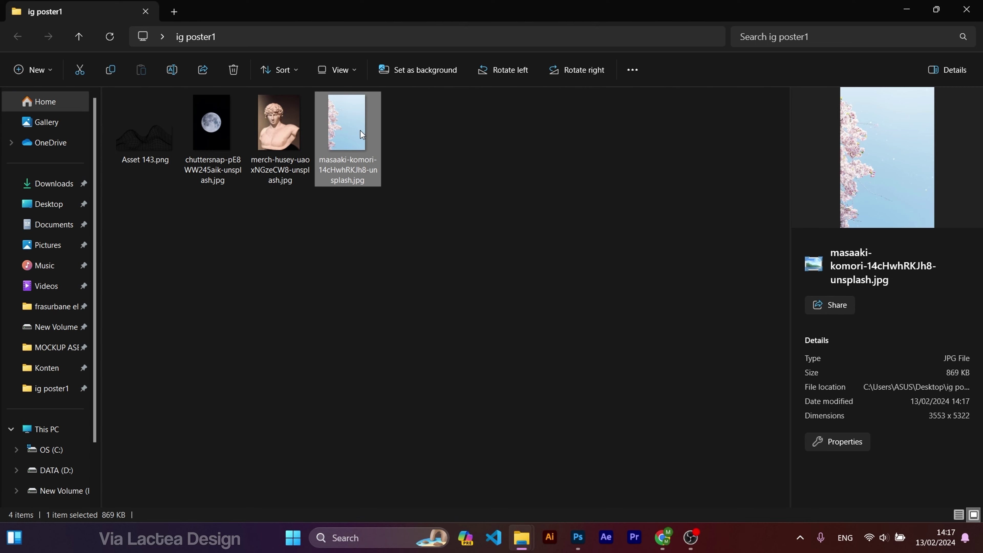
Place the cherry-blossom photo, rotate it -90°, and shrink it over the lower bust.
{"action": "mouse_move", "coordinate": [349, 120]}
{"action": "left_mouse_down"}
{"action": "mouse_move", "coordinate": [557, 387]}
{"action": "mouse_move", "coordinate": [500, 320]}
{"action": "left_mouse_up"}
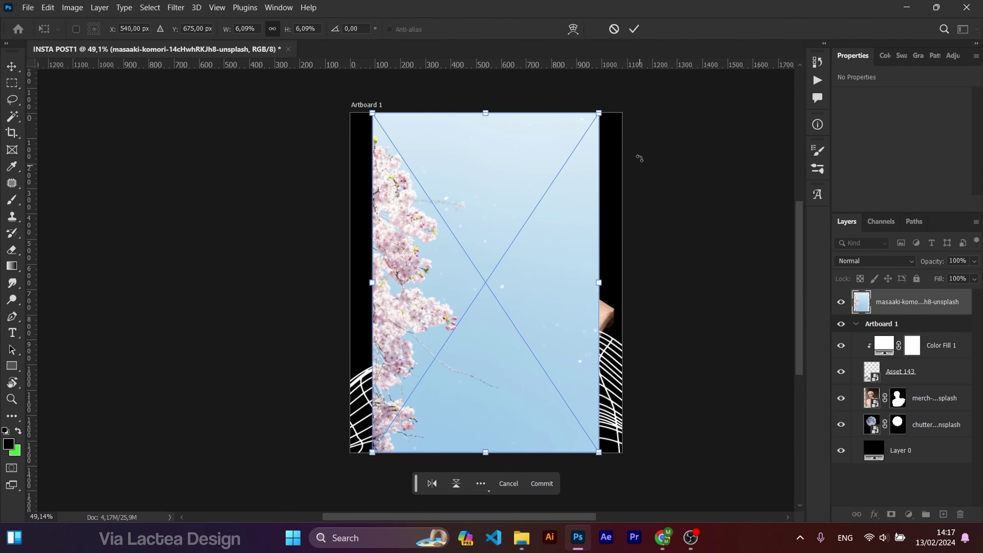
{"action": "left_click_drag", "start_coordinate": [615, 96], "coordinate": [342, 160]}
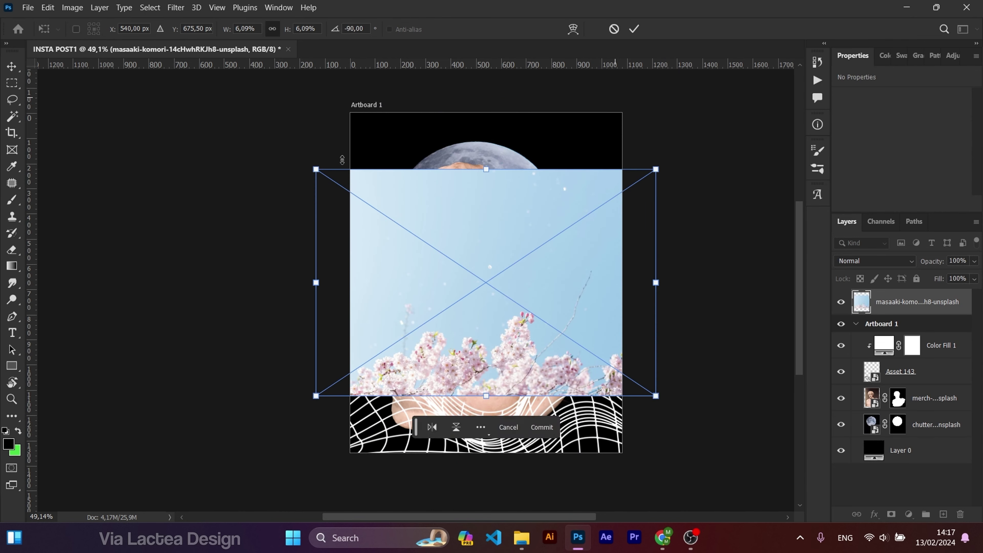
{"action": "key", "text": "Return"}
{"action": "left_click_drag", "start_coordinate": [578, 243], "coordinate": [577, 302]}
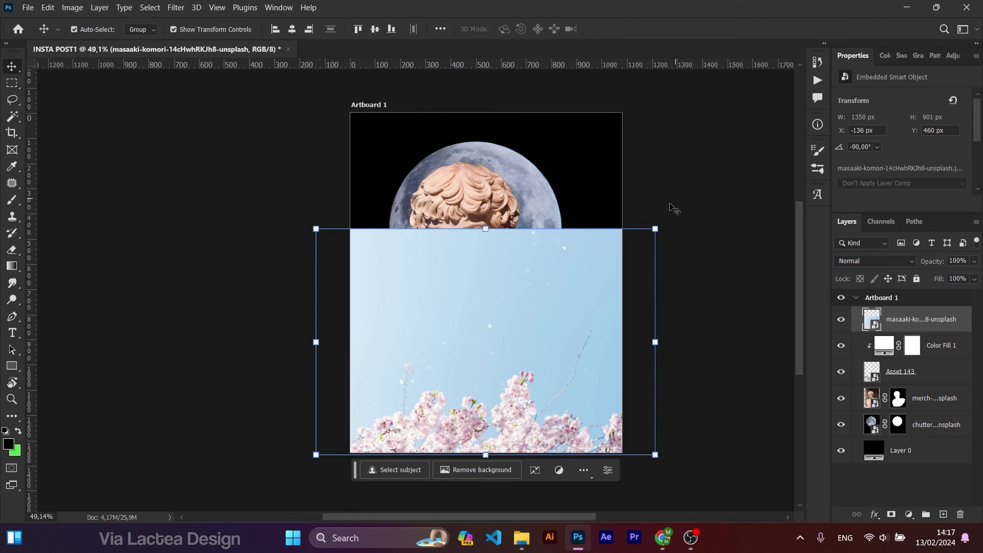
{"action": "left_click_drag", "start_coordinate": [655, 229], "coordinate": [601, 265]}
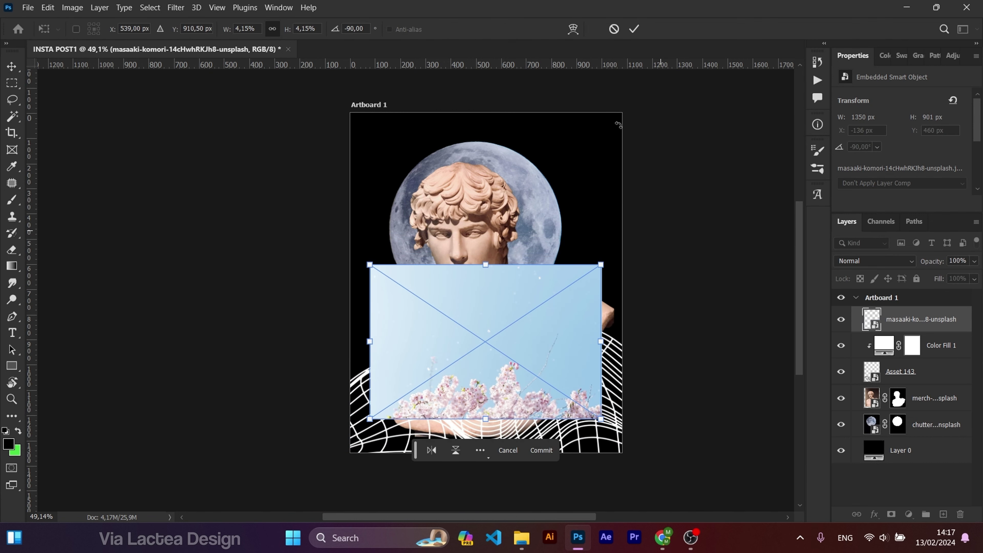
{"action": "left_click", "coordinate": [630, 29]}
Select the pink blossoms with the Magic Wand and lasso away stray blossom islands.
{"action": "key", "text": "w"}
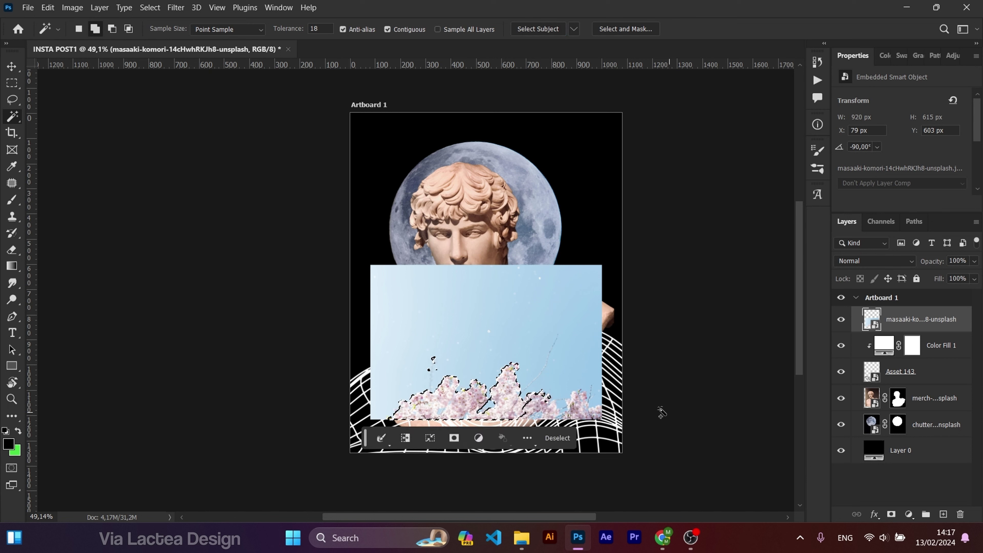
{"action": "scroll", "coordinate": [558, 402], "scroll_direction": "up", "scroll_amount": 4}
{"action": "scroll", "coordinate": [503, 387], "scroll_direction": "up", "scroll_amount": 1}
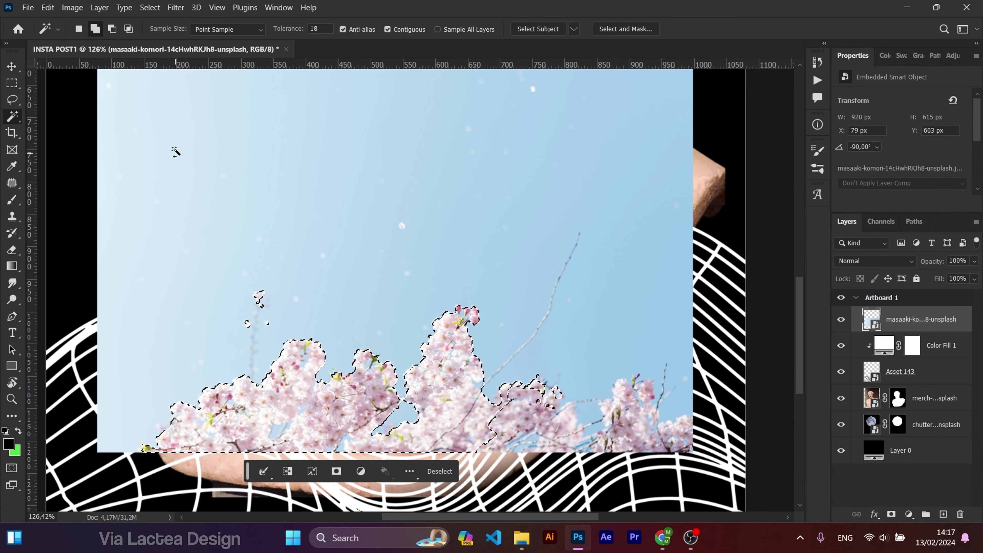
{"action": "left_click", "coordinate": [12, 100]}
{"action": "left_click_drag", "start_coordinate": [273, 267], "coordinate": [234, 342]}
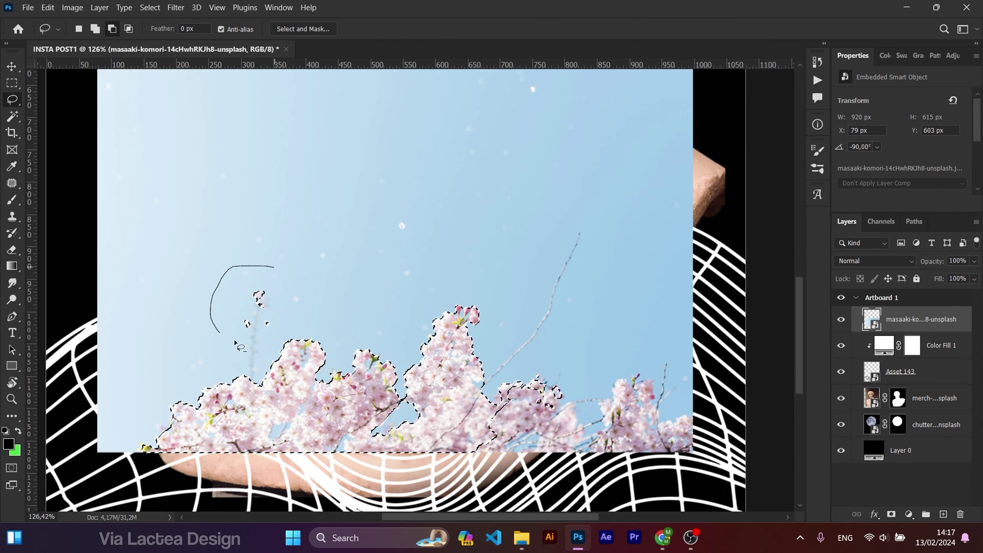
{"action": "left_click_drag", "start_coordinate": [270, 270], "coordinate": [270, 269]}
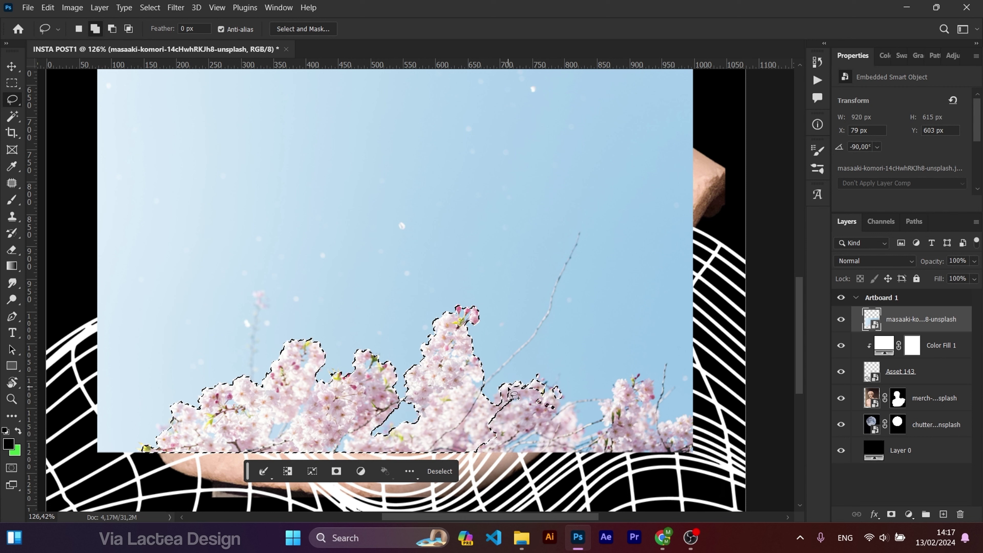
Add the right and lower-right blossom clusters to the selection with the Lasso.
{"action": "left_click_drag", "start_coordinate": [514, 407], "coordinate": [528, 391]}
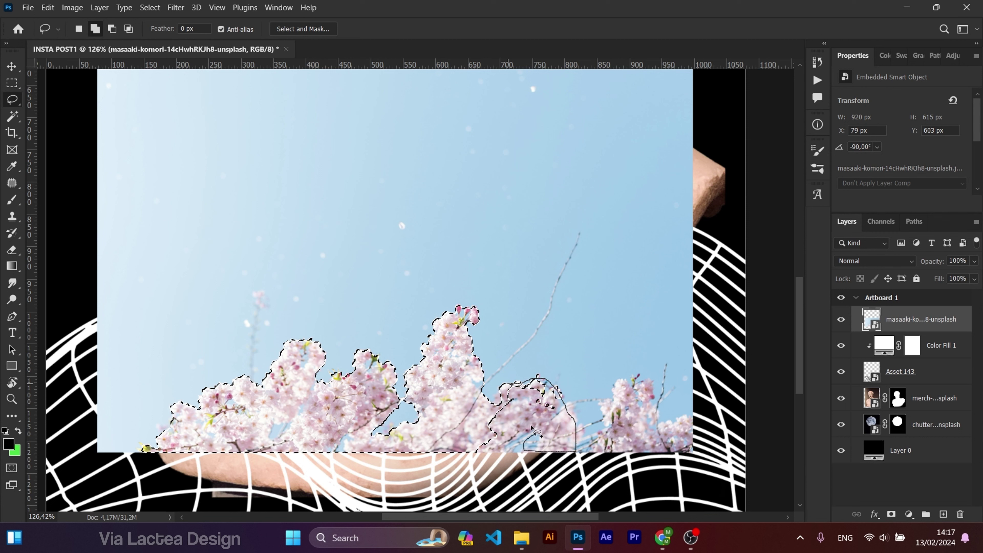
{"action": "left_click_drag", "start_coordinate": [500, 458], "coordinate": [525, 453]}
{"action": "mouse_move", "coordinate": [503, 411]}
{"action": "left_mouse_down"}
{"action": "mouse_move", "coordinate": [505, 423]}
{"action": "mouse_move", "coordinate": [478, 424]}
{"action": "left_mouse_up"}
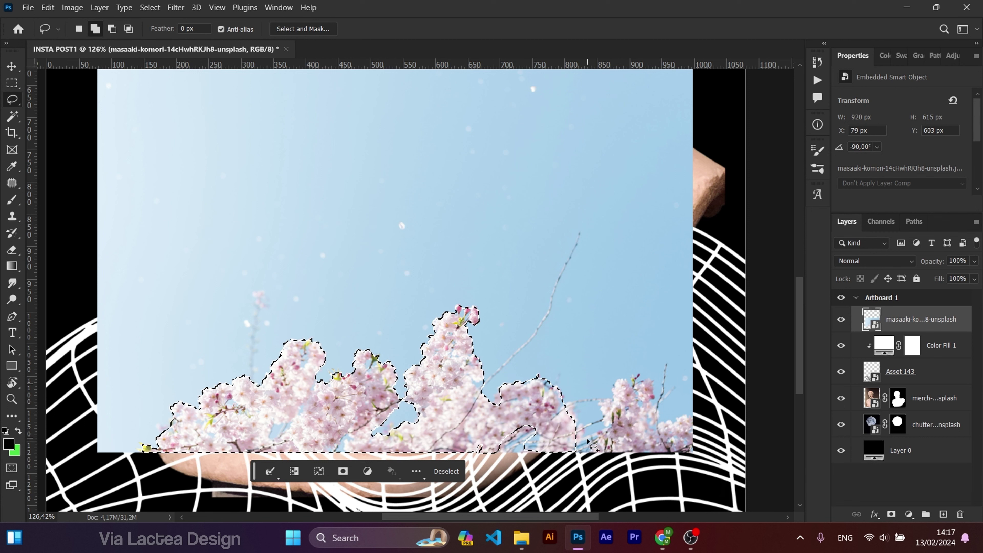
{"action": "left_click_drag", "start_coordinate": [596, 444], "coordinate": [617, 390]}
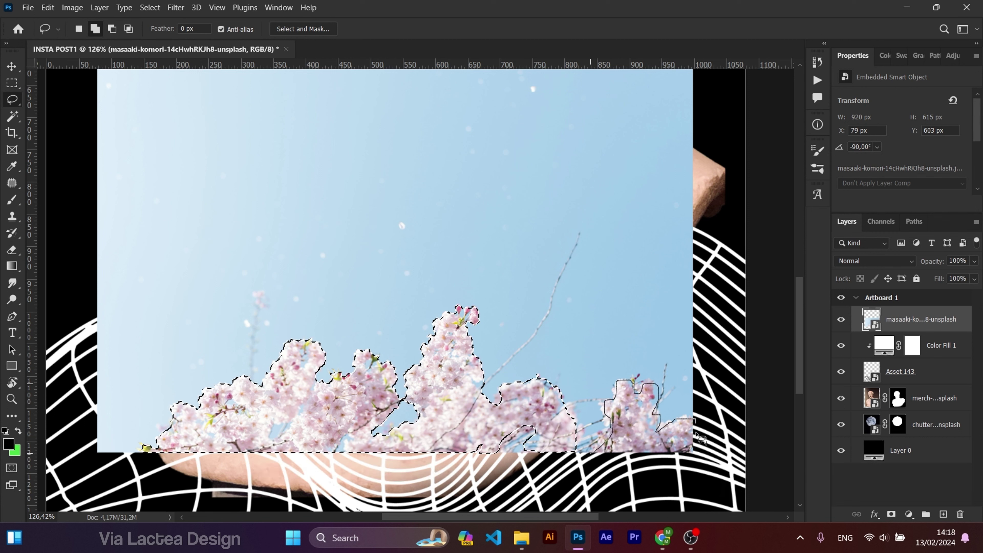
{"action": "left_click_drag", "start_coordinate": [631, 470], "coordinate": [628, 469]}
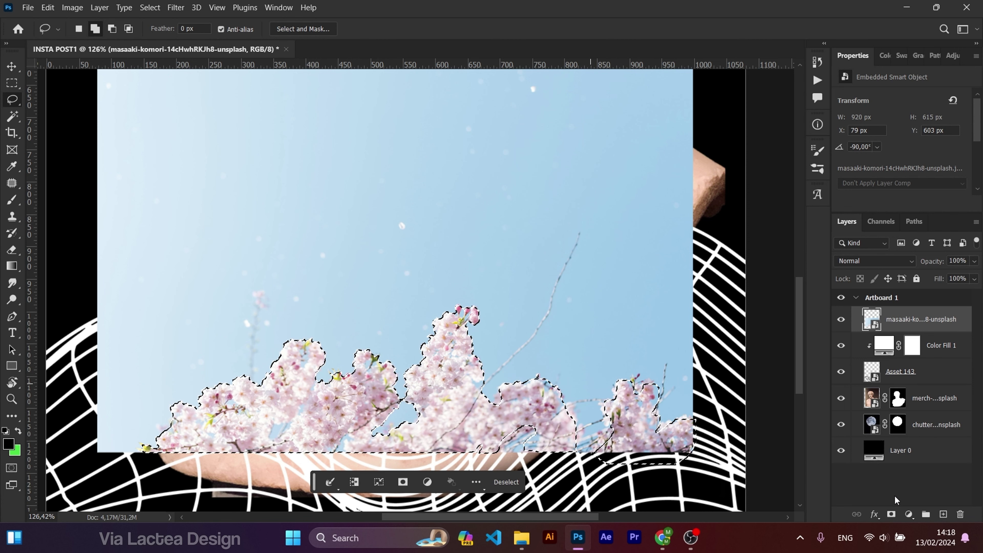
Mask the photo to the blossoms, put it beneath the white mesh, and enlarge it along the bottom.
{"action": "left_click", "coordinate": [897, 513]}
{"action": "scroll", "coordinate": [503, 387], "scroll_direction": "down", "scroll_amount": 4}
{"action": "key", "text": "v"}
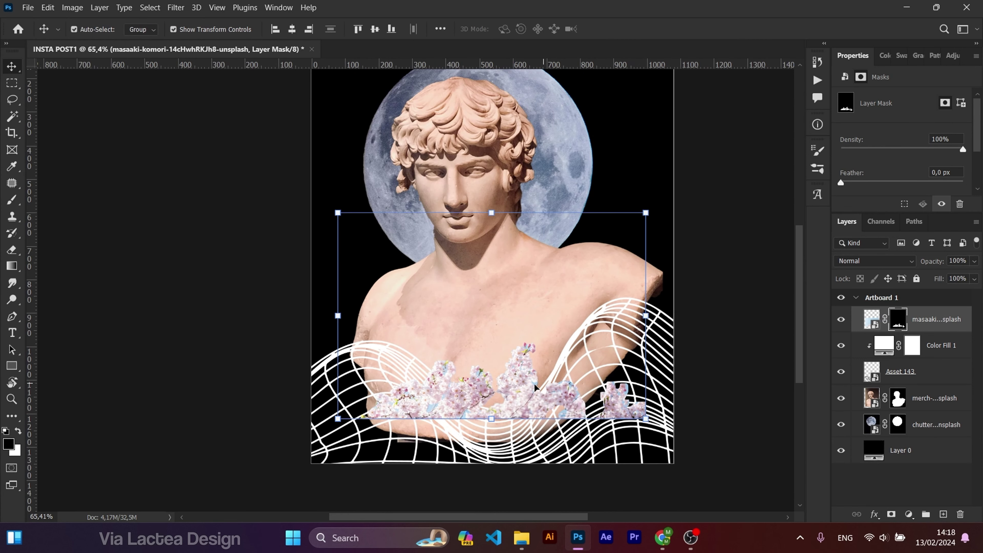
{"action": "mouse_move", "coordinate": [502, 402]}
{"action": "left_mouse_down"}
{"action": "mouse_move", "coordinate": [510, 420]}
{"action": "mouse_move", "coordinate": [503, 437]}
{"action": "left_mouse_up"}
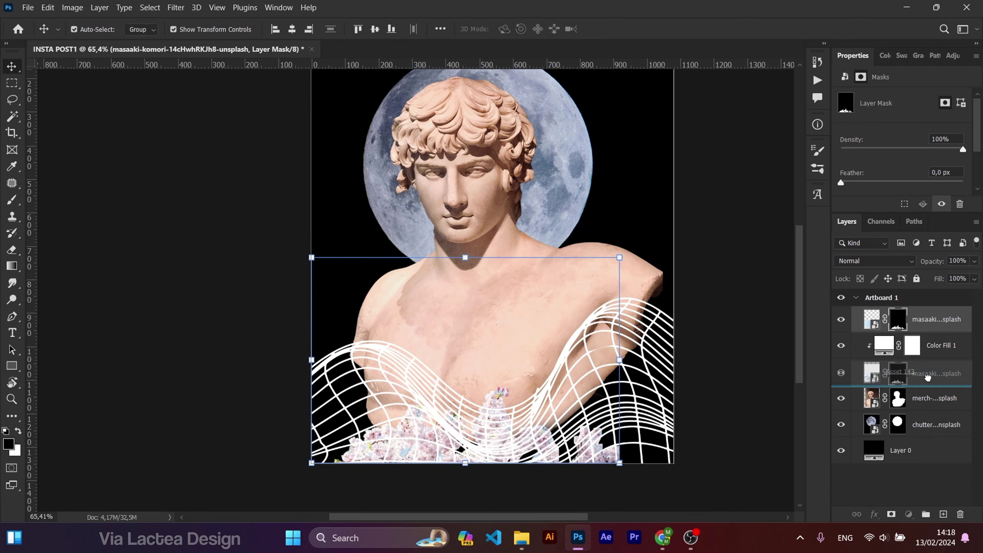
{"action": "left_click_drag", "start_coordinate": [914, 331], "coordinate": [913, 384]}
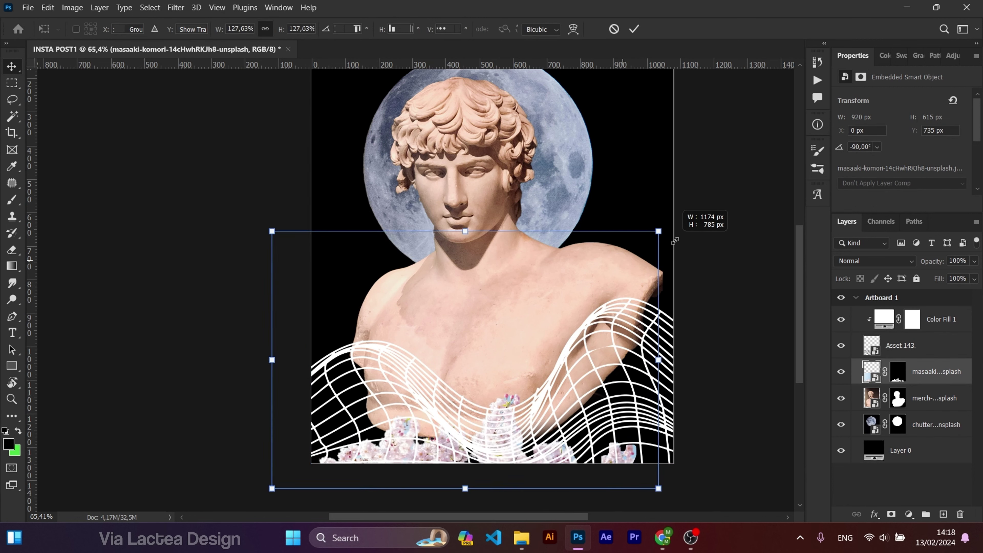
{"action": "left_click_drag", "start_coordinate": [619, 258], "coordinate": [681, 213]}
{"action": "mouse_move", "coordinate": [522, 377]}
{"action": "left_mouse_down"}
{"action": "mouse_move", "coordinate": [543, 309]}
{"action": "mouse_move", "coordinate": [545, 357]}
{"action": "left_mouse_up"}
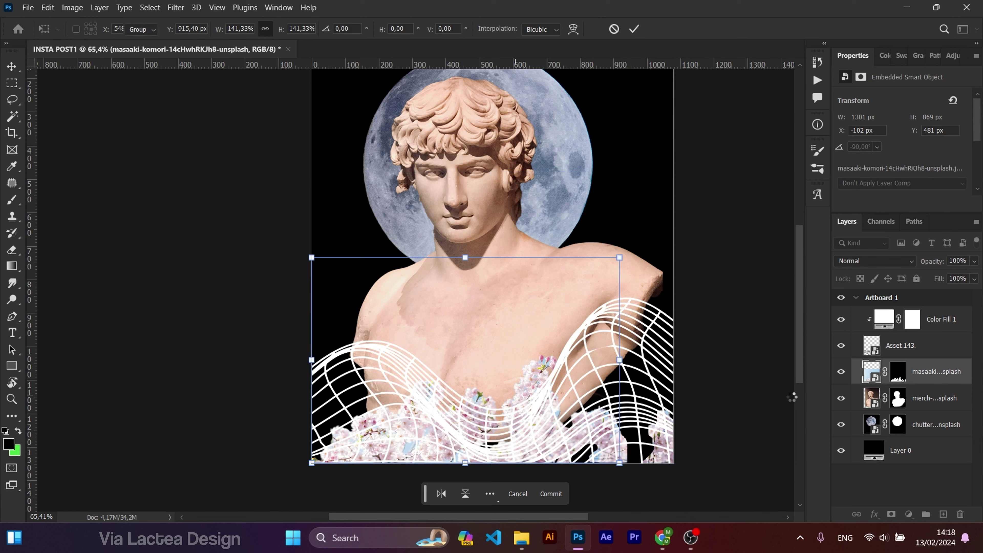
Paint the blossom mask to reveal light-blue sky at the bottom, then place the white flower photo.
{"action": "left_click", "coordinate": [897, 374]}
{"action": "key", "text": "b"}
{"action": "mouse_move", "coordinate": [552, 399]}
{"action": "left_mouse_down"}
{"action": "mouse_move", "coordinate": [556, 406]}
{"action": "mouse_move", "coordinate": [363, 417]}
{"action": "mouse_move", "coordinate": [289, 450]}
{"action": "mouse_move", "coordinate": [602, 457]}
{"action": "mouse_move", "coordinate": [621, 467]}
{"action": "mouse_move", "coordinate": [669, 435]}
{"action": "mouse_move", "coordinate": [588, 406]}
{"action": "mouse_move", "coordinate": [631, 385]}
{"action": "mouse_move", "coordinate": [620, 358]}
{"action": "mouse_move", "coordinate": [657, 326]}
{"action": "mouse_move", "coordinate": [651, 306]}
{"action": "left_mouse_up"}
{"action": "key", "text": "ctrl+z"}
{"action": "key", "text": "x"}
{"action": "mouse_move", "coordinate": [286, 378]}
{"action": "left_mouse_down"}
{"action": "mouse_move", "coordinate": [351, 406]}
{"action": "mouse_move", "coordinate": [335, 377]}
{"action": "mouse_move", "coordinate": [397, 382]}
{"action": "left_mouse_up"}
{"action": "mouse_move", "coordinate": [611, 383]}
{"action": "left_mouse_down"}
{"action": "mouse_move", "coordinate": [603, 347]}
{"action": "mouse_move", "coordinate": [641, 333]}
{"action": "mouse_move", "coordinate": [669, 347]}
{"action": "left_mouse_up"}
{"action": "scroll", "coordinate": [690, 350], "scroll_direction": "down", "scroll_amount": 2}
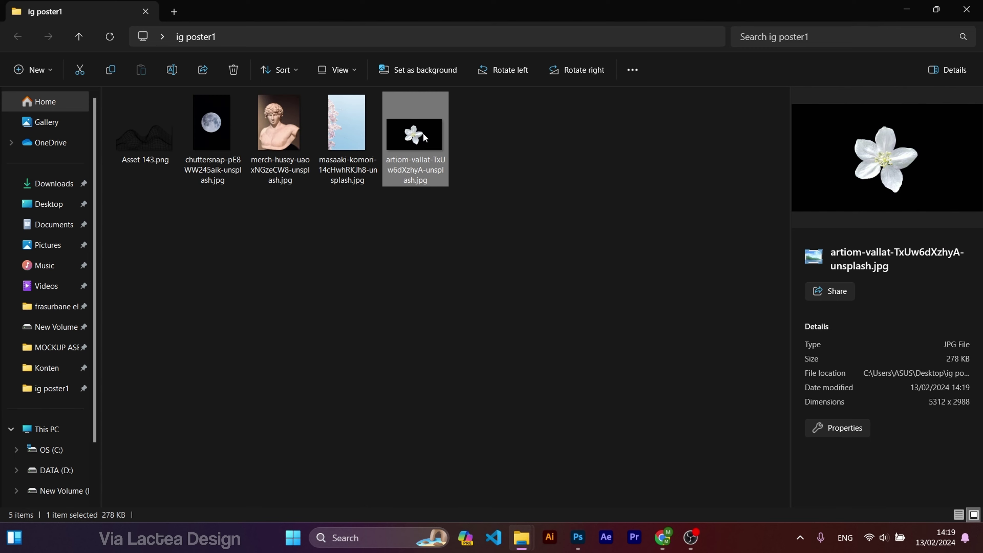
{"action": "mouse_move", "coordinate": [424, 137]}
{"action": "left_mouse_down"}
{"action": "mouse_move", "coordinate": [577, 548]}
{"action": "mouse_move", "coordinate": [461, 228]}
{"action": "left_mouse_up"}
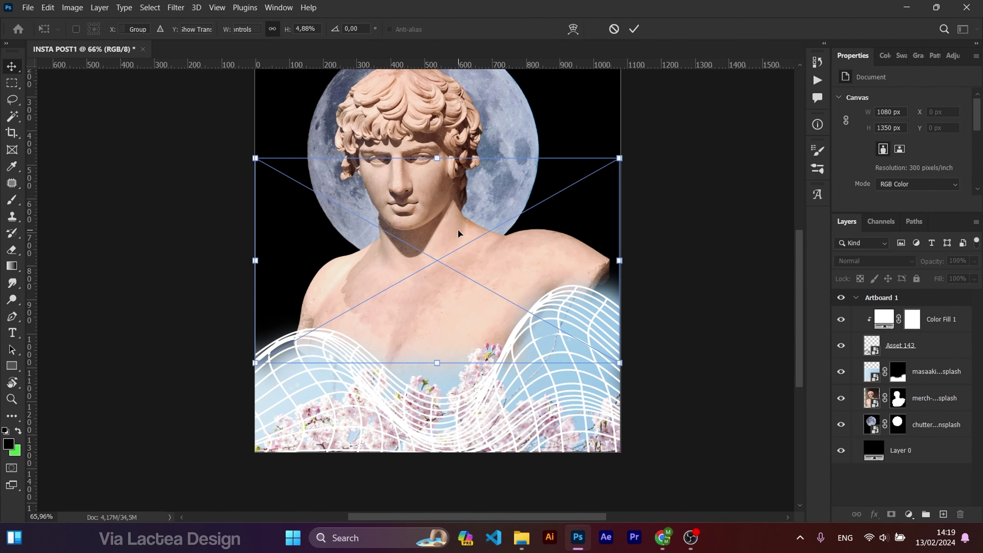
{"action": "key", "text": "Return"}
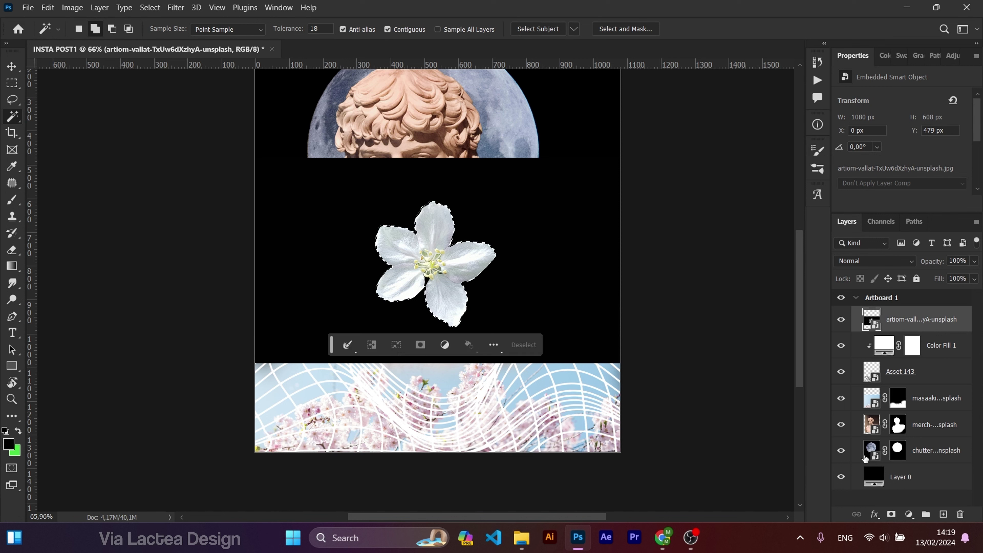
Mask the white flower from its selection and tilt it -20°.
{"action": "left_click", "coordinate": [891, 513]}
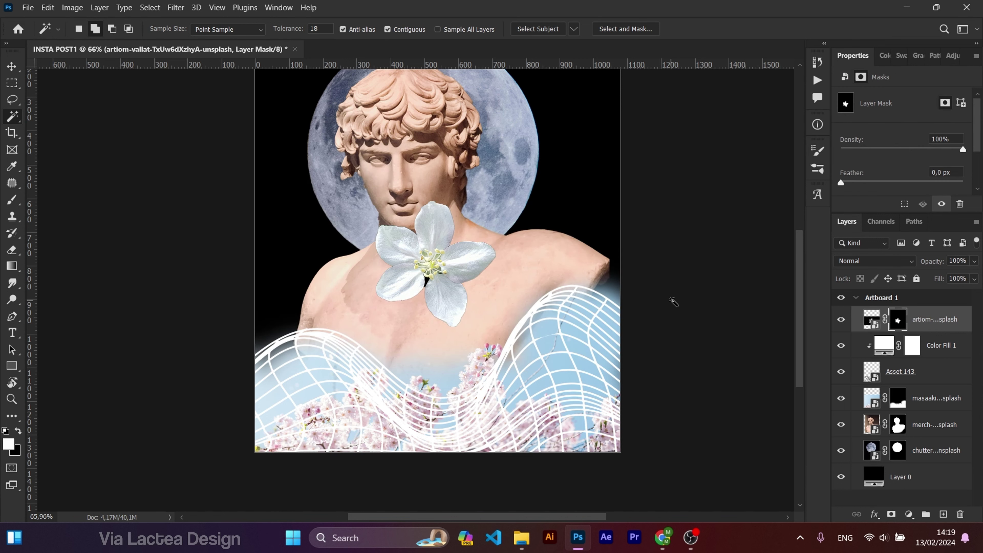
{"action": "key", "text": "v"}
{"action": "left_click_drag", "start_coordinate": [446, 263], "coordinate": [455, 233]}
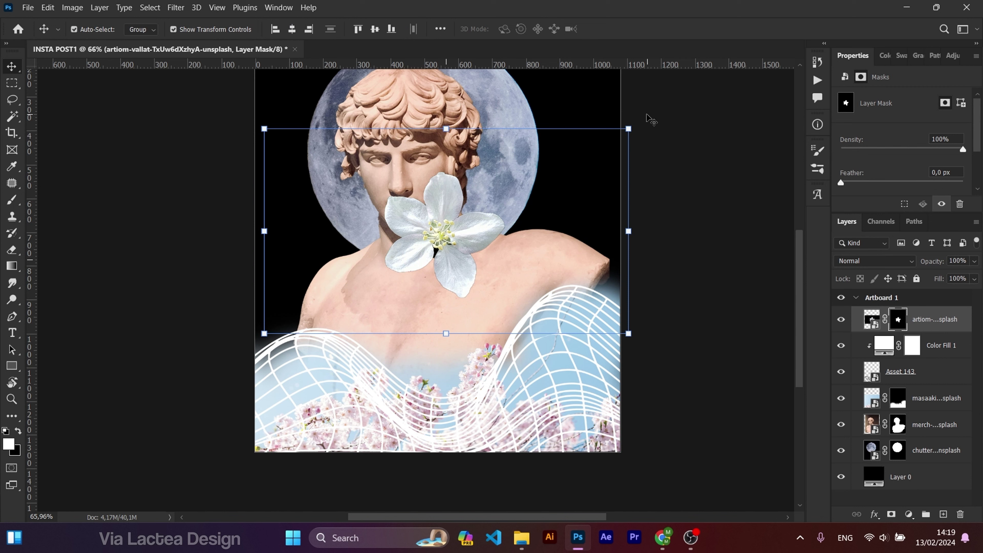
{"action": "mouse_move", "coordinate": [641, 119]}
{"action": "left_mouse_down"}
{"action": "mouse_move", "coordinate": [483, 221]}
{"action": "mouse_move", "coordinate": [616, 258]}
{"action": "left_mouse_up"}
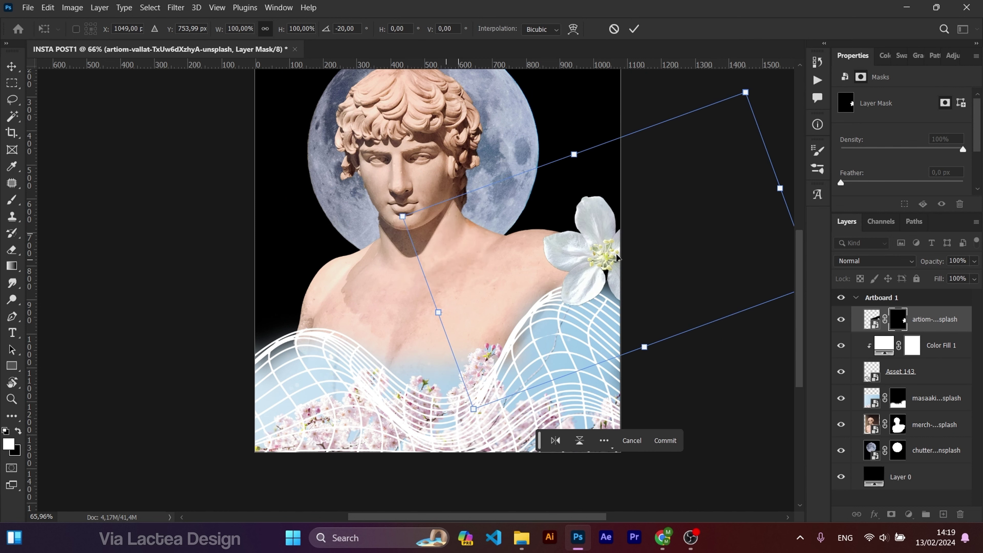
{"action": "left_click", "coordinate": [634, 28]}
Shrink the flower to about 41% and tuck it into the statue's curls.
{"action": "key", "text": "ctrl+0"}
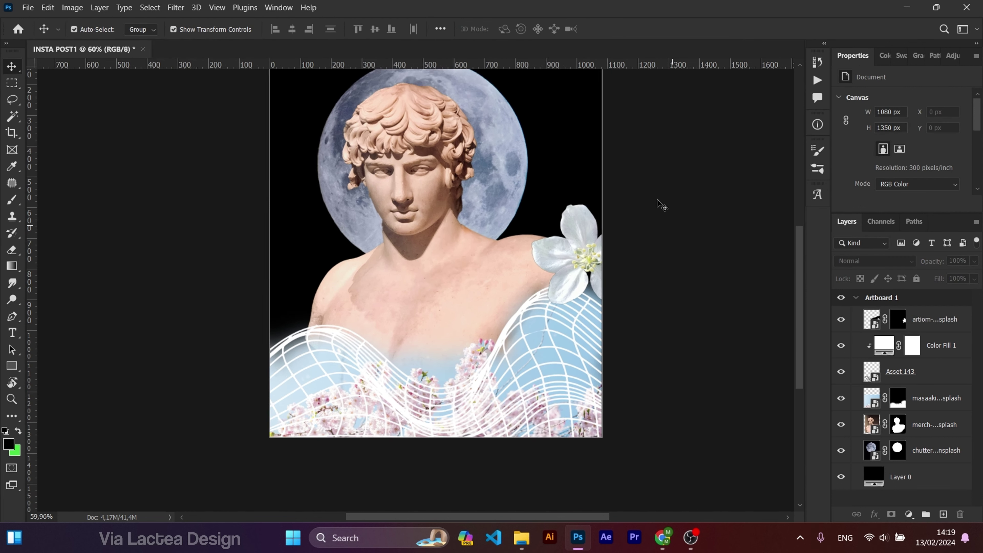
{"action": "scroll", "coordinate": [522, 202], "scroll_direction": "up", "scroll_amount": 2}
{"action": "left_click_drag", "start_coordinate": [522, 202], "coordinate": [471, 234]}
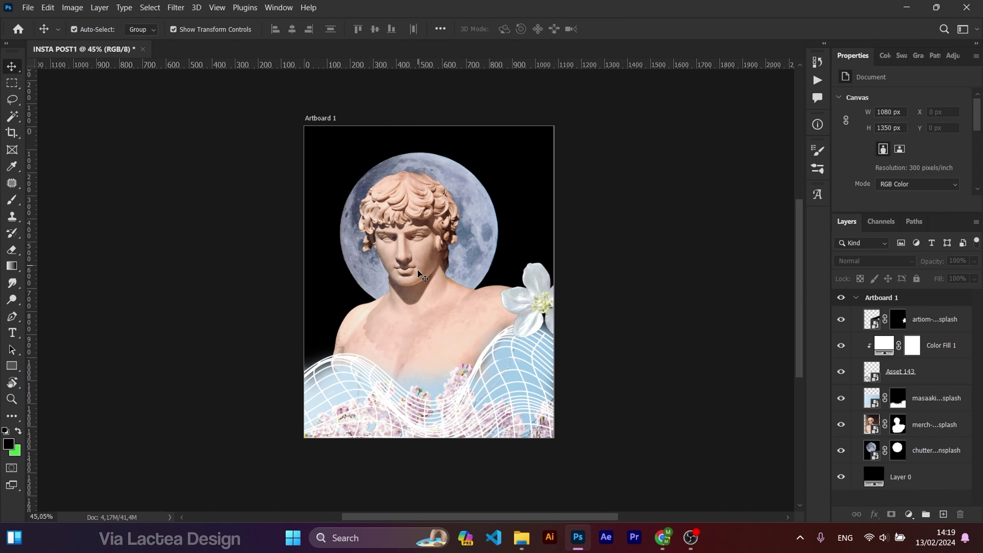
{"action": "mouse_move", "coordinate": [418, 273]}
{"action": "left_mouse_down"}
{"action": "mouse_move", "coordinate": [438, 320]}
{"action": "mouse_move", "coordinate": [429, 248]}
{"action": "left_mouse_up"}
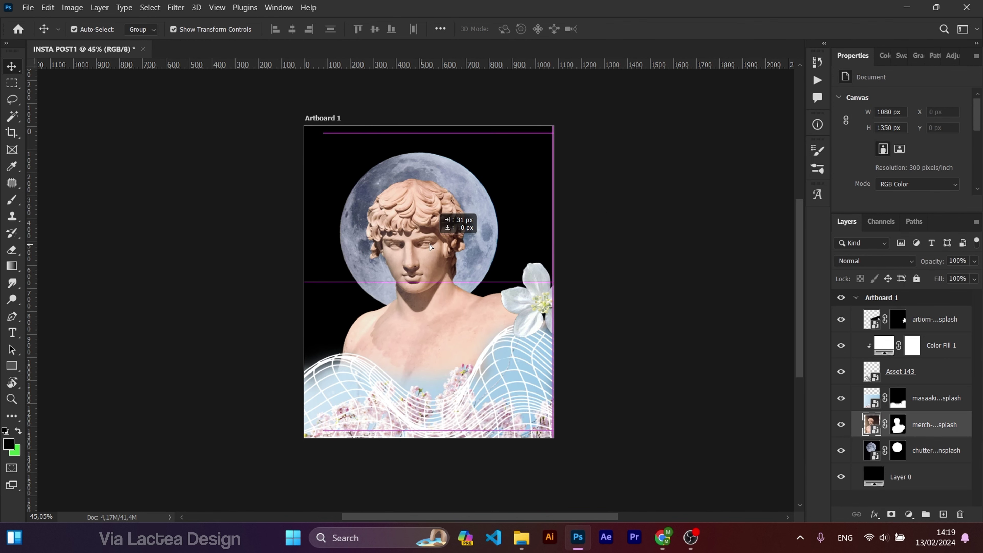
{"action": "mouse_move", "coordinate": [538, 305]}
{"action": "left_mouse_down"}
{"action": "mouse_move", "coordinate": [471, 287]}
{"action": "mouse_move", "coordinate": [454, 228]}
{"action": "left_mouse_up"}
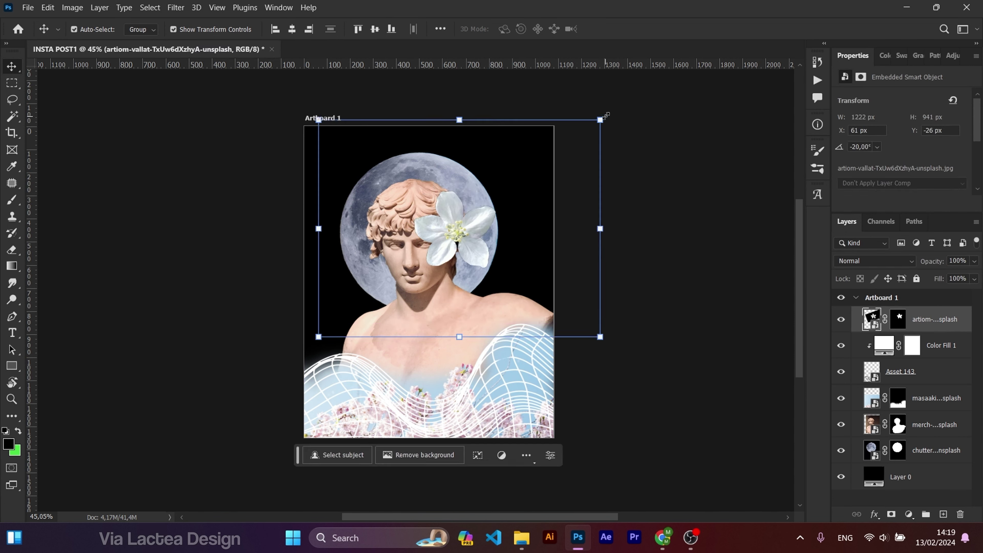
{"action": "left_click_drag", "start_coordinate": [605, 115], "coordinate": [473, 220]}
{"action": "left_click_drag", "start_coordinate": [396, 280], "coordinate": [454, 235]}
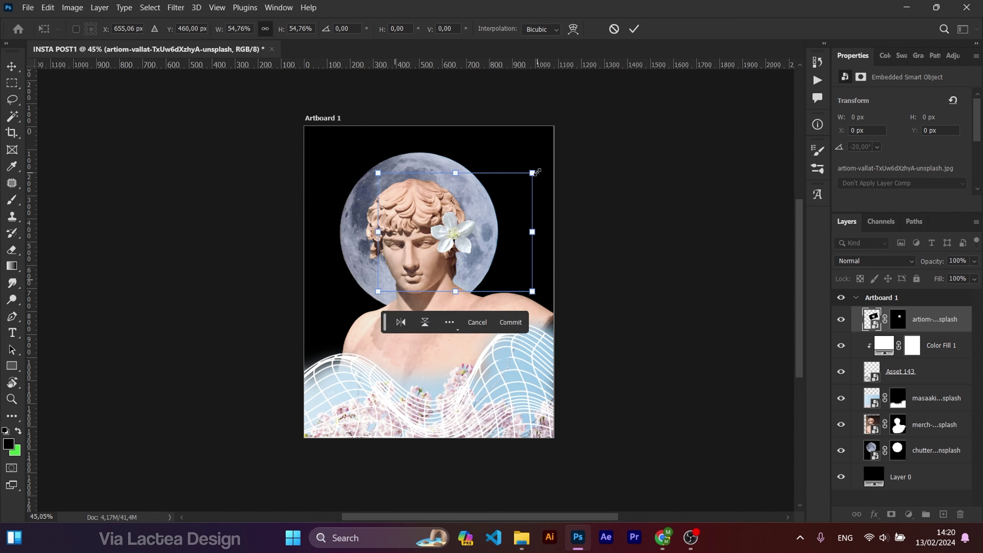
{"action": "left_click_drag", "start_coordinate": [532, 173], "coordinate": [517, 194]}
{"action": "left_click_drag", "start_coordinate": [447, 236], "coordinate": [461, 249]}
{"action": "left_click", "coordinate": [633, 29]}
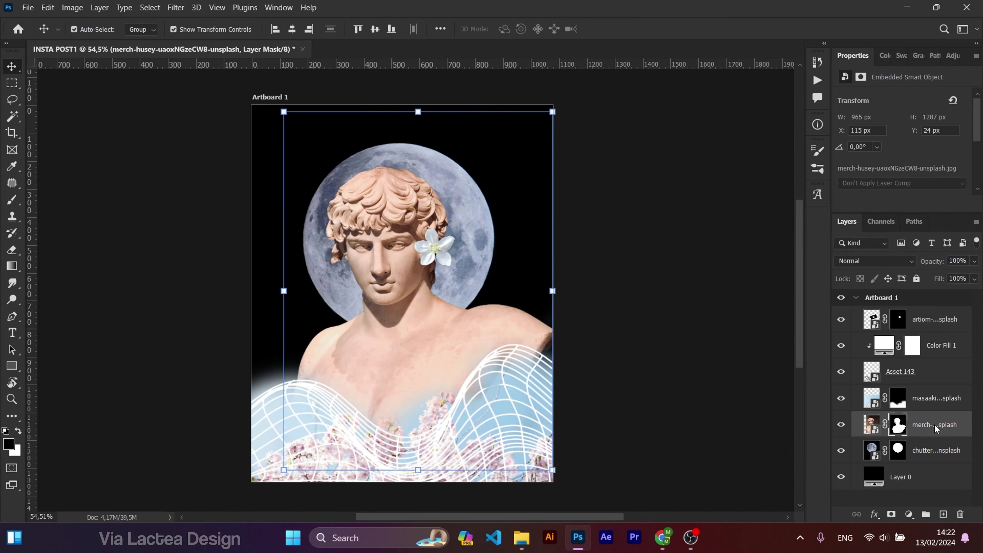
Add a Soft Light Gradient Overlay to the statue layer.
{"action": "right_click", "coordinate": [933, 425]}
{"action": "left_click", "coordinate": [577, 112]}
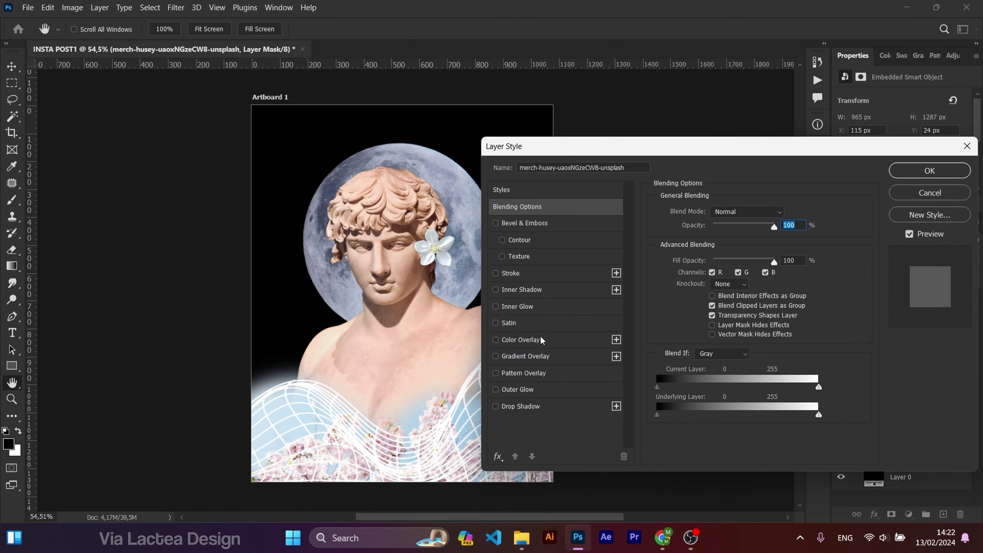
{"action": "left_click", "coordinate": [525, 356]}
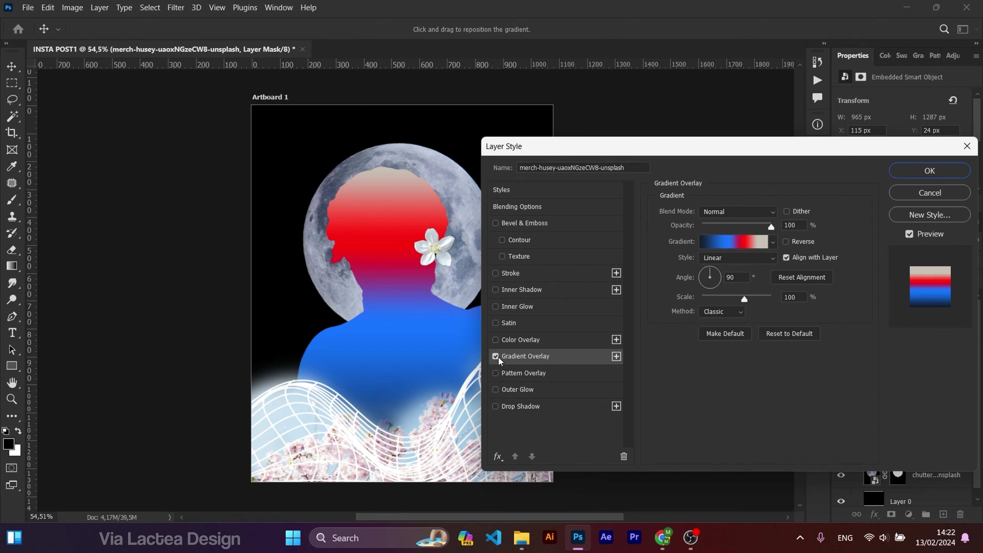
{"action": "left_click", "coordinate": [726, 213]}
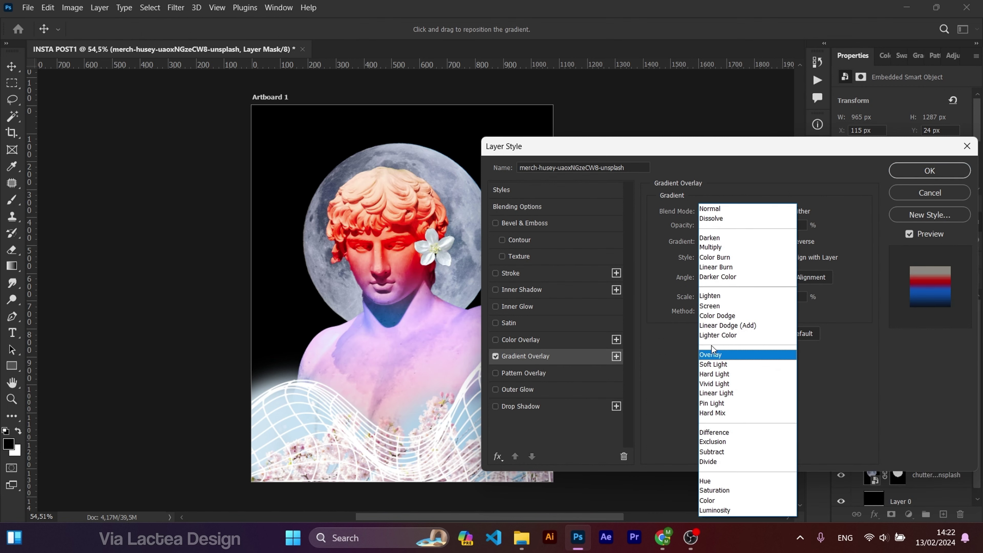
{"action": "left_click", "coordinate": [739, 364]}
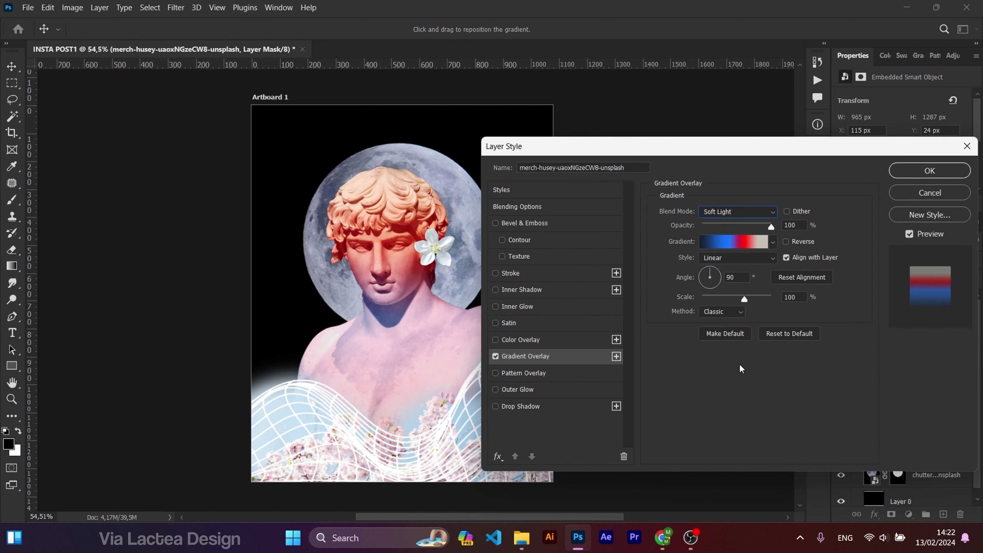
Move the gradient's blue stop to location 24, keeping its colour.
{"action": "left_click", "coordinate": [772, 241]}
{"action": "left_click", "coordinate": [719, 242]}
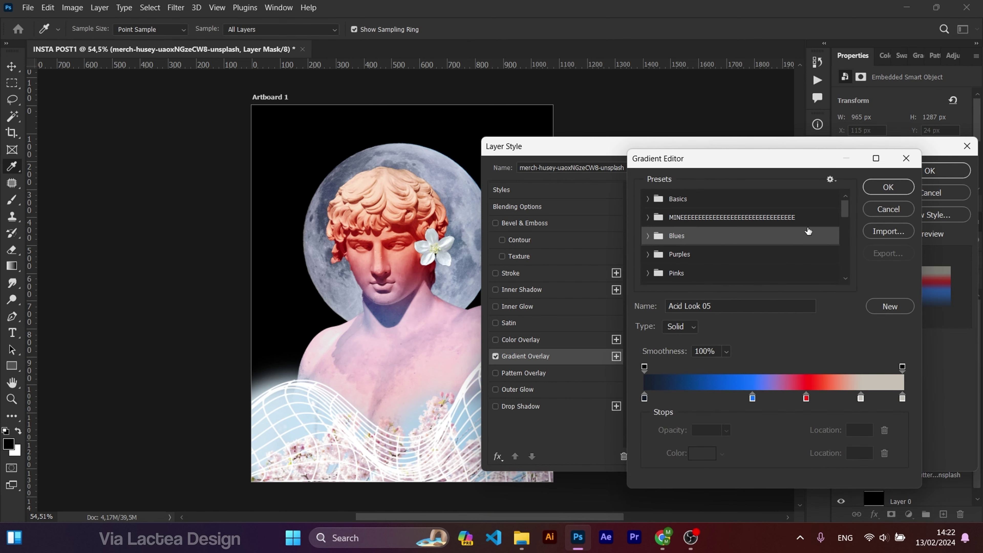
{"action": "mouse_move", "coordinate": [846, 213]}
{"action": "left_mouse_down"}
{"action": "mouse_move", "coordinate": [843, 253]}
{"action": "mouse_move", "coordinate": [844, 192]}
{"action": "left_mouse_up"}
{"action": "mouse_move", "coordinate": [752, 398]}
{"action": "left_mouse_down"}
{"action": "mouse_move", "coordinate": [706, 398]}
{"action": "mouse_move", "coordinate": [716, 401]}
{"action": "left_mouse_up"}
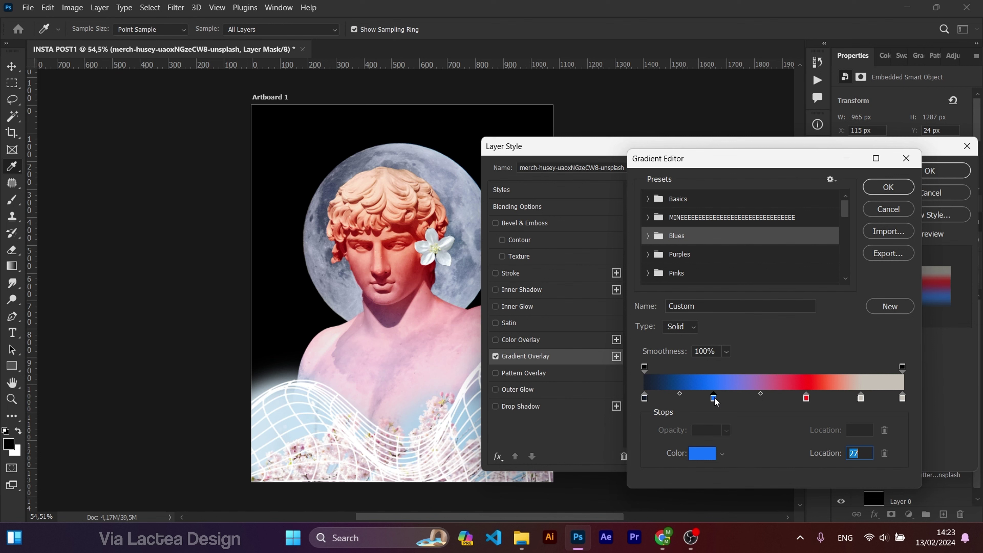
{"action": "double_click", "coordinate": [714, 399]}
{"action": "left_click", "coordinate": [860, 231]}
Move the red stop to 57 and a pale pink stop to 78, then apply the overlay.
{"action": "left_click_drag", "start_coordinate": [805, 398], "coordinate": [791, 399]}
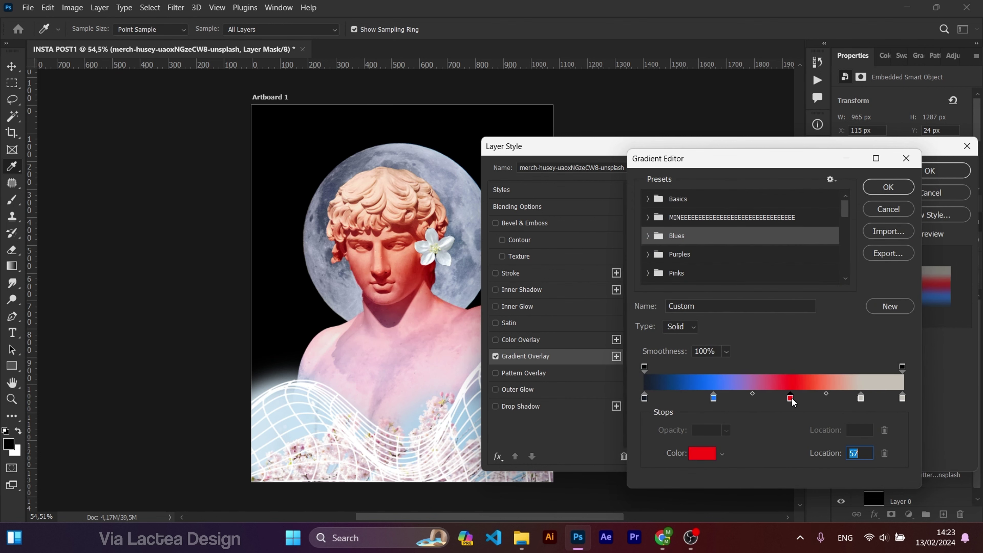
{"action": "left_click_drag", "start_coordinate": [858, 400], "coordinate": [846, 399]}
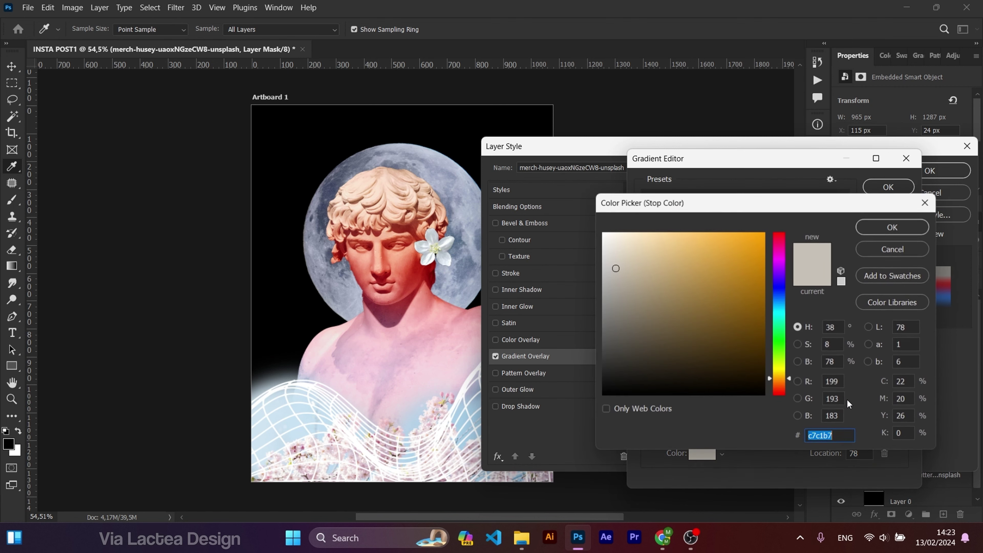
{"action": "double_click", "coordinate": [846, 399]}
{"action": "left_click", "coordinate": [779, 257]}
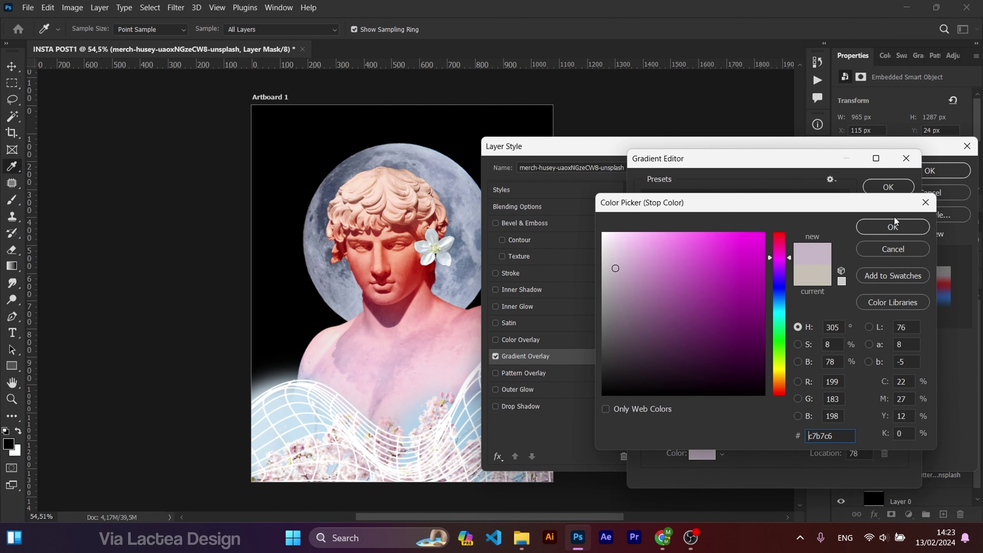
{"action": "left_click", "coordinate": [892, 227]}
{"action": "left_click", "coordinate": [888, 187]}
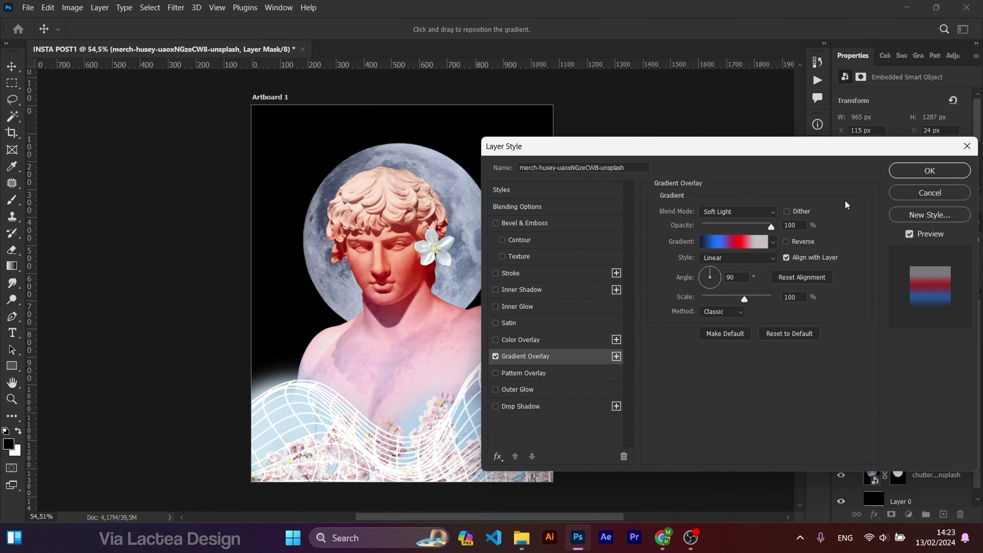
{"action": "left_click", "coordinate": [928, 171]}
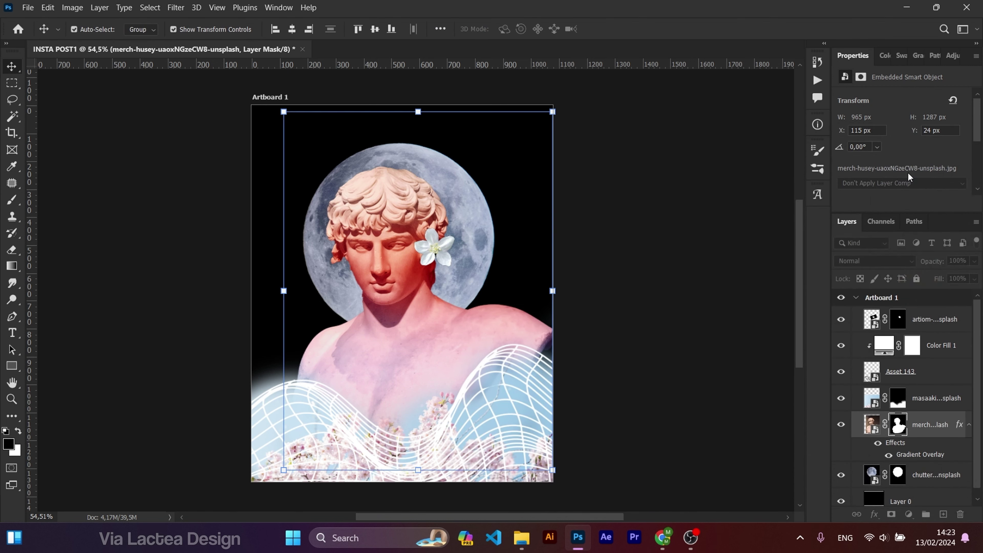
Reopen the statue's Layer Style and enable Outer Glow.
{"action": "right_click", "coordinate": [912, 414]}
{"action": "key", "text": "Escape"}
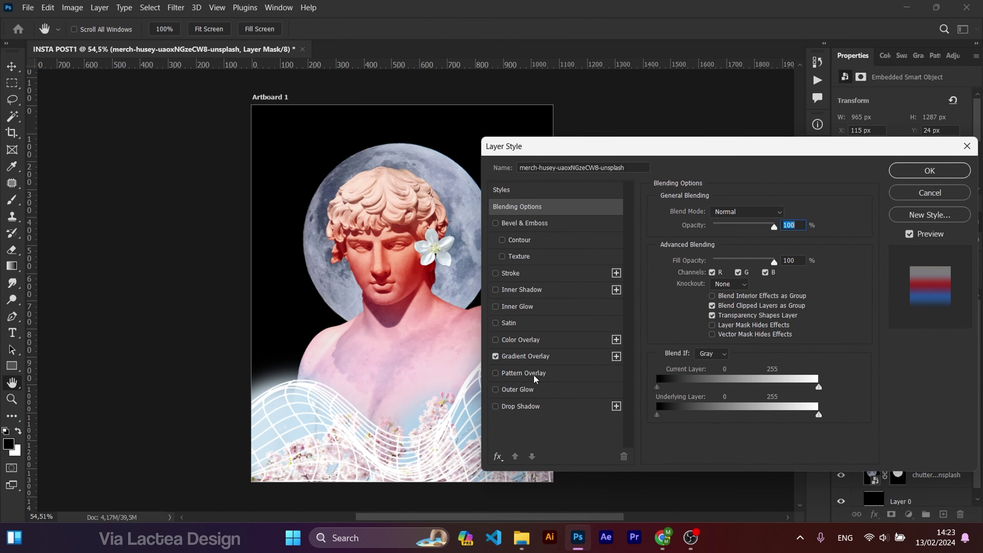
{"action": "left_click", "coordinate": [529, 341]}
{"action": "left_click", "coordinate": [496, 340]}
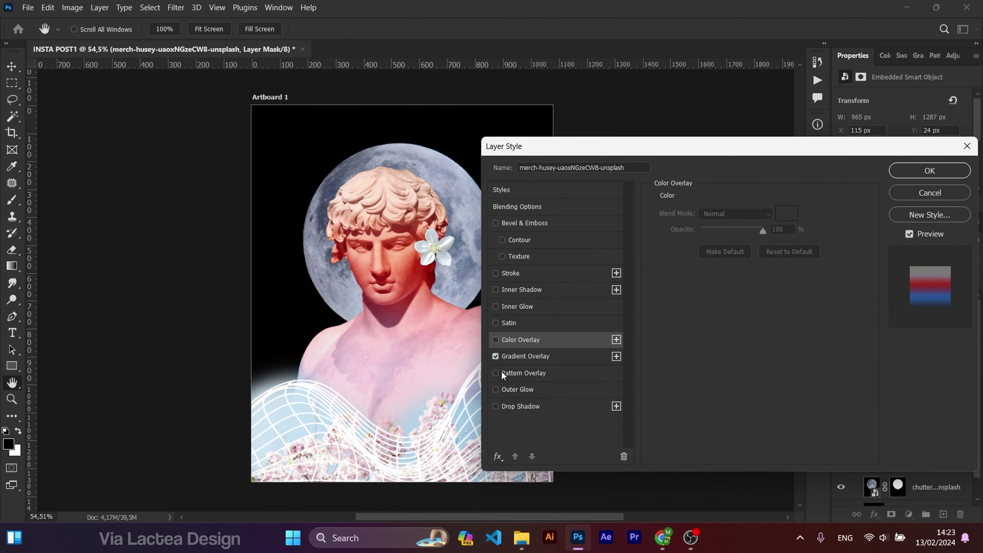
{"action": "left_click", "coordinate": [496, 389]}
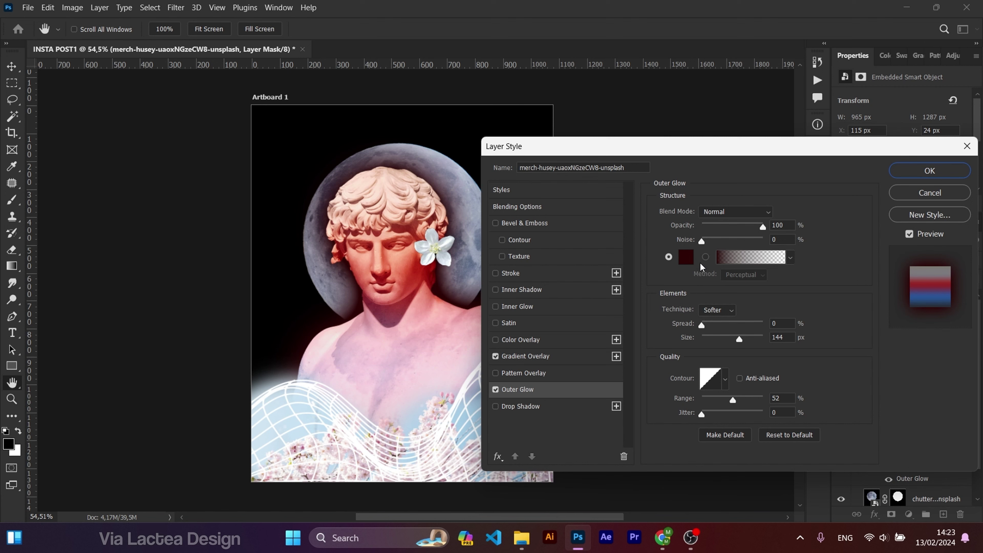
Make the outer glow cyan and reduce its size to 68 px.
{"action": "left_click", "coordinate": [688, 258]}
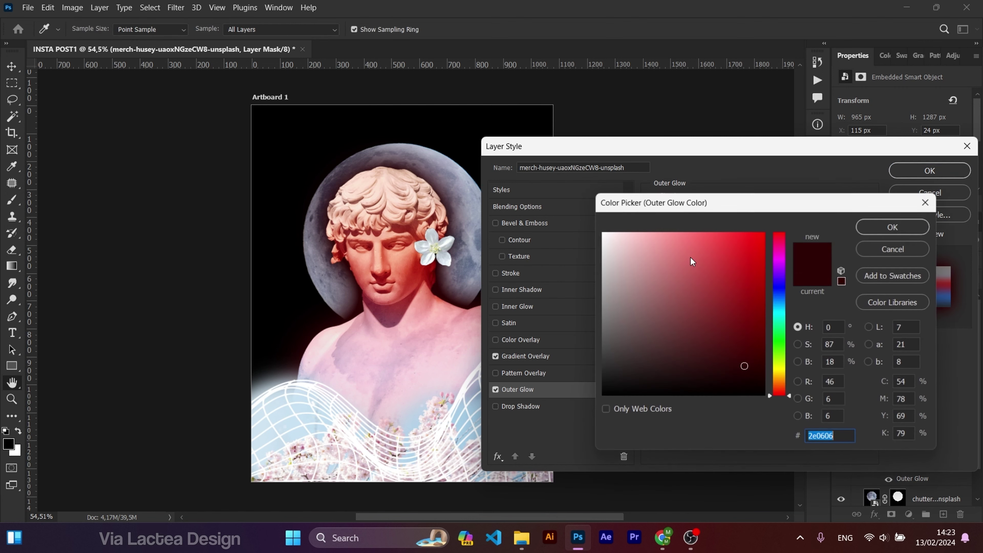
{"action": "left_click", "coordinate": [781, 301]}
{"action": "left_click_drag", "start_coordinate": [782, 313], "coordinate": [786, 380]}
{"action": "left_click_drag", "start_coordinate": [794, 205], "coordinate": [844, 192]}
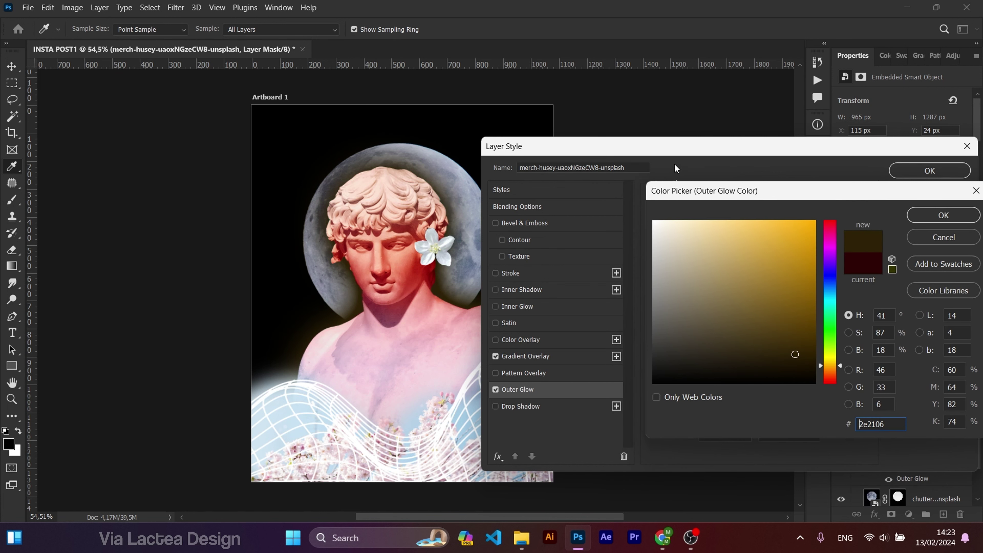
{"action": "left_click", "coordinate": [814, 228]}
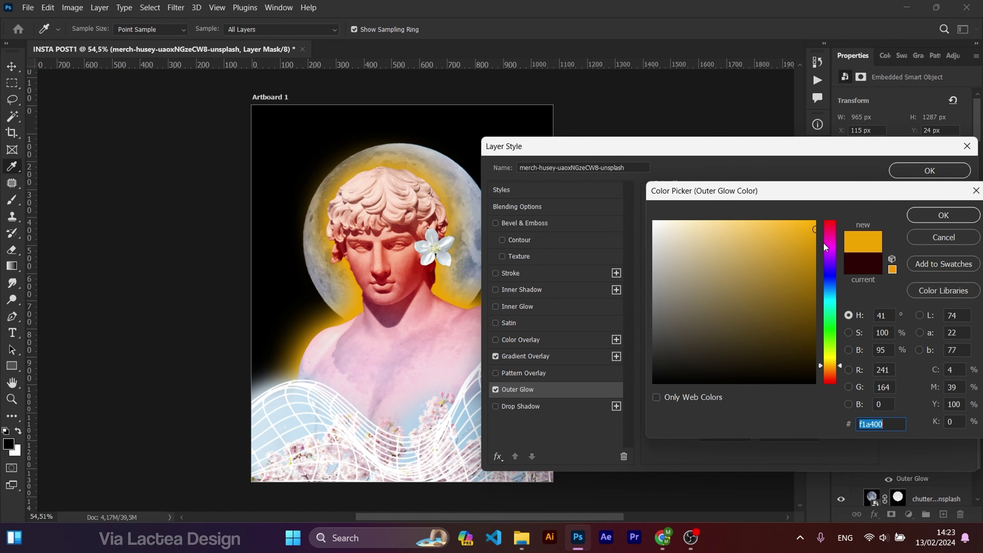
{"action": "left_click", "coordinate": [812, 253]}
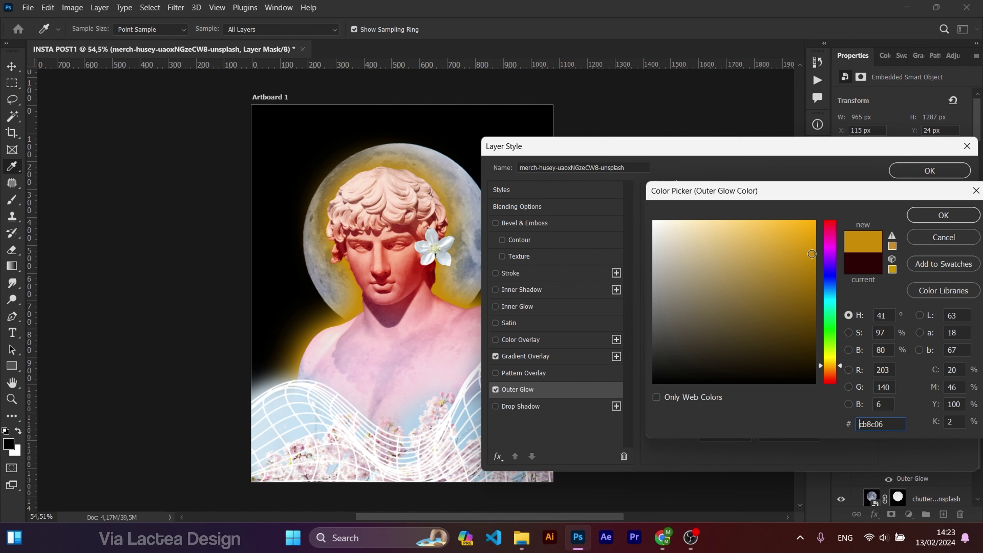
{"action": "left_click_drag", "start_coordinate": [830, 257], "coordinate": [834, 227]}
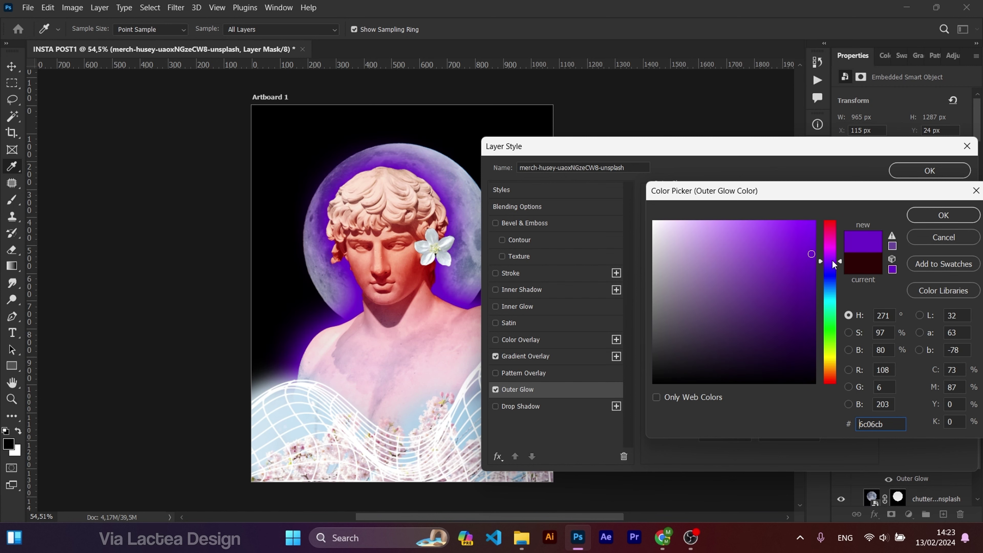
{"action": "left_click_drag", "start_coordinate": [834, 228], "coordinate": [825, 309]}
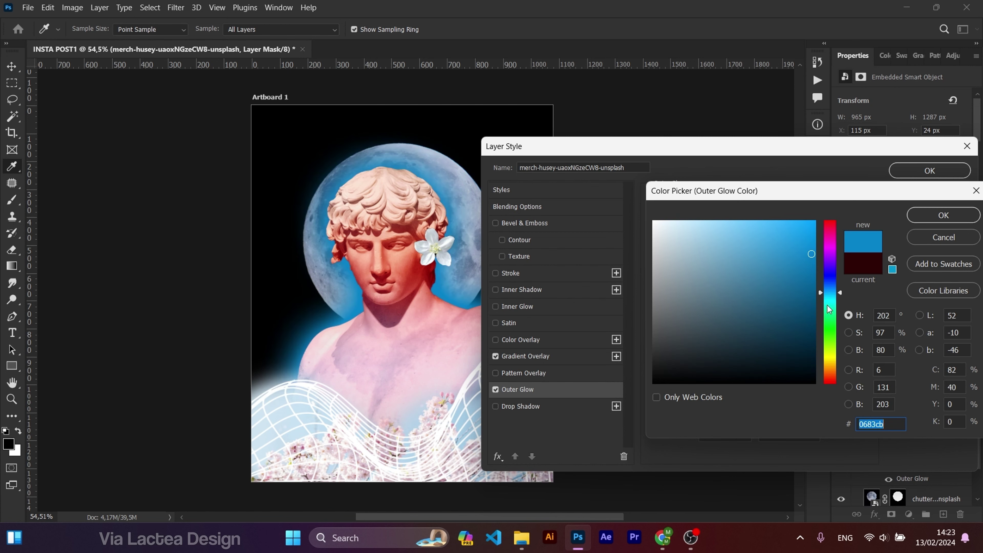
{"action": "left_click_drag", "start_coordinate": [828, 308], "coordinate": [833, 301]}
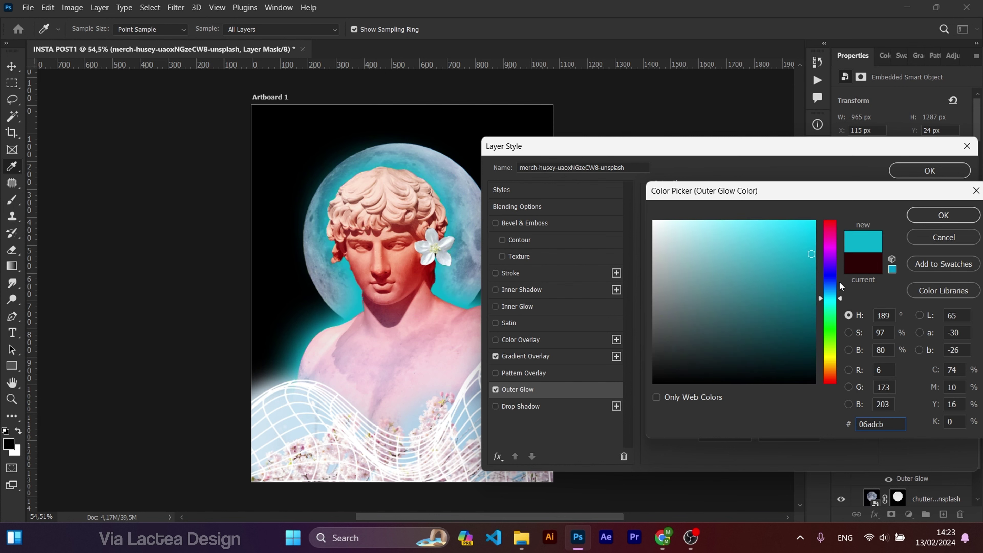
{"action": "left_click", "coordinate": [925, 216]}
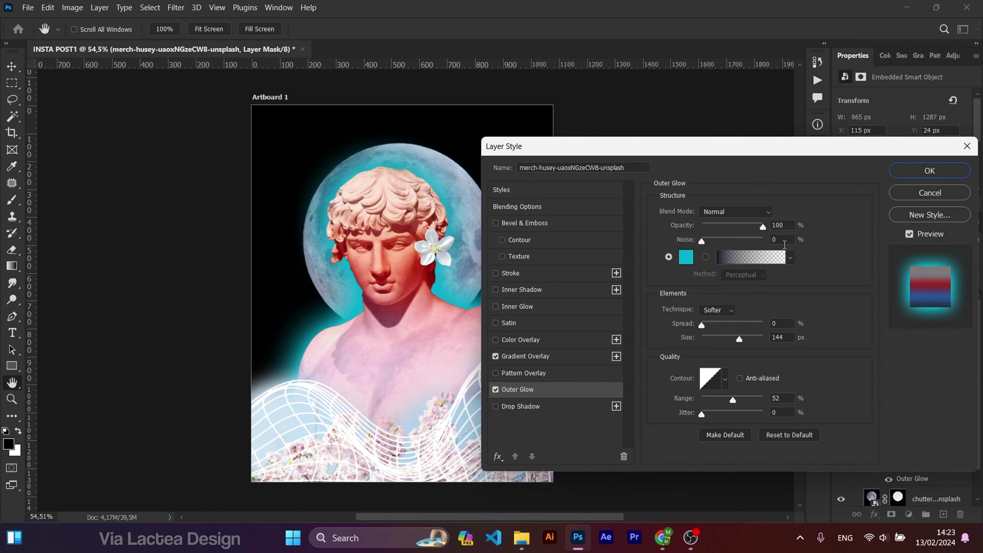
{"action": "left_click_drag", "start_coordinate": [737, 340], "coordinate": [725, 340]}
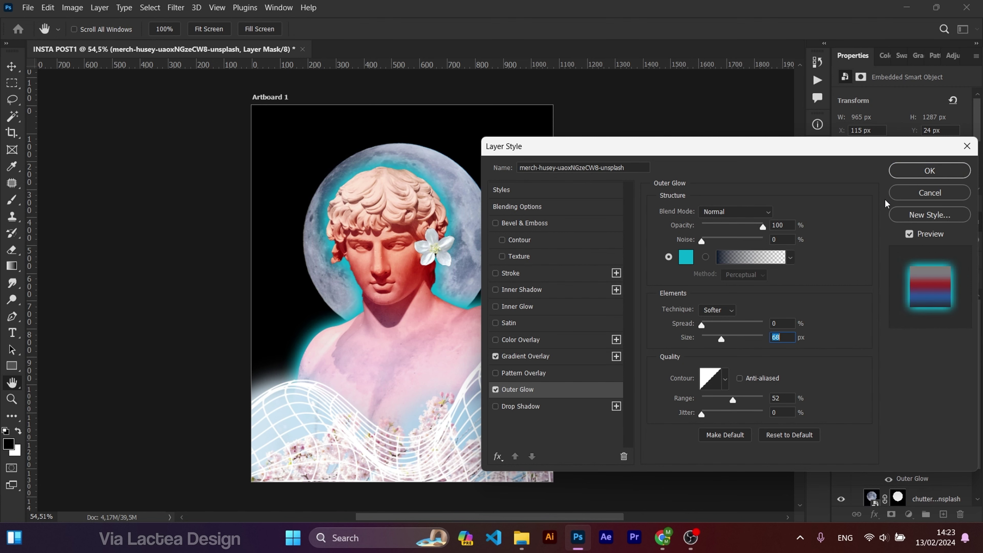
{"action": "left_click", "coordinate": [929, 171]}
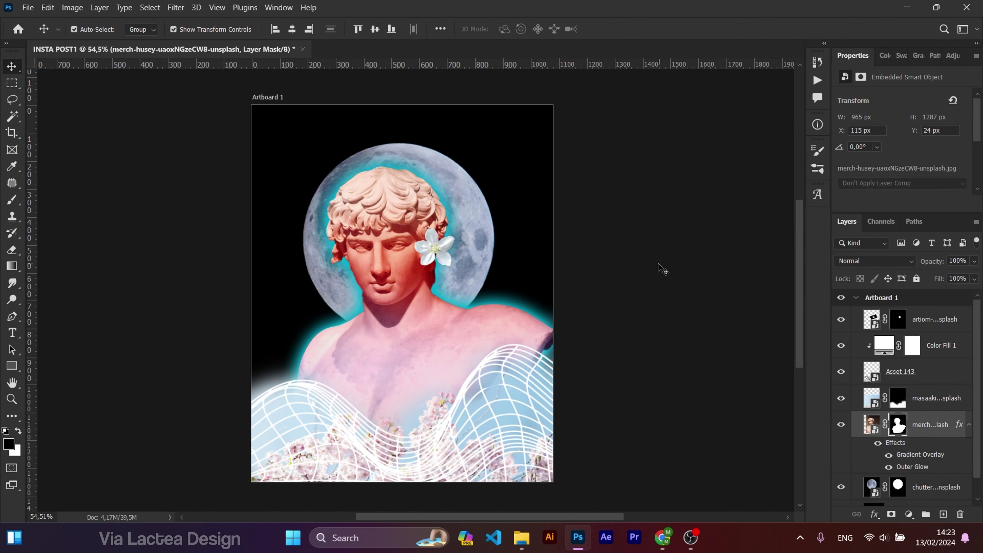
Add a Gradient Map adjustment above the moon layer and clip it to the moon.
{"action": "left_click", "coordinate": [479, 237]}
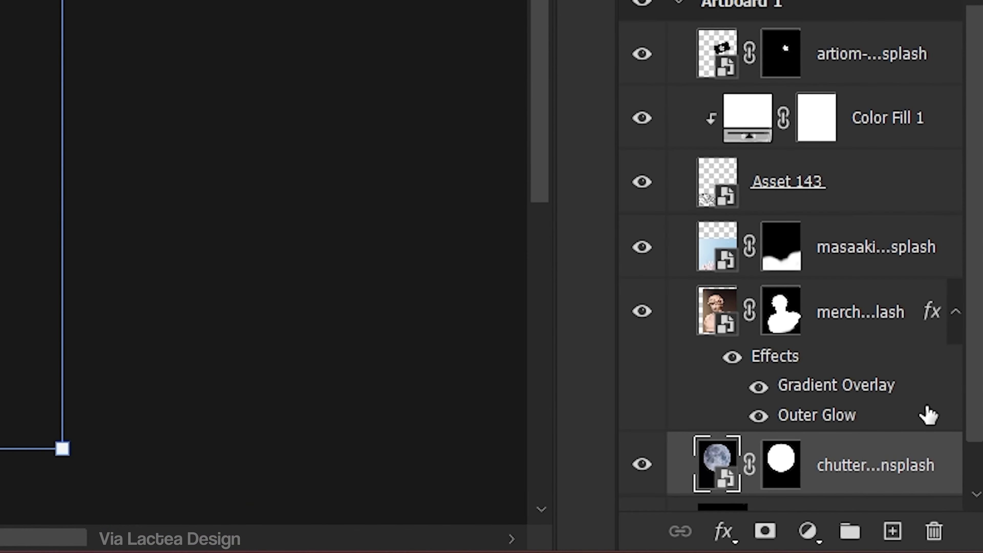
{"action": "scroll", "coordinate": [839, 445], "scroll_direction": "down", "scroll_amount": 1}
{"action": "left_click", "coordinate": [807, 530]}
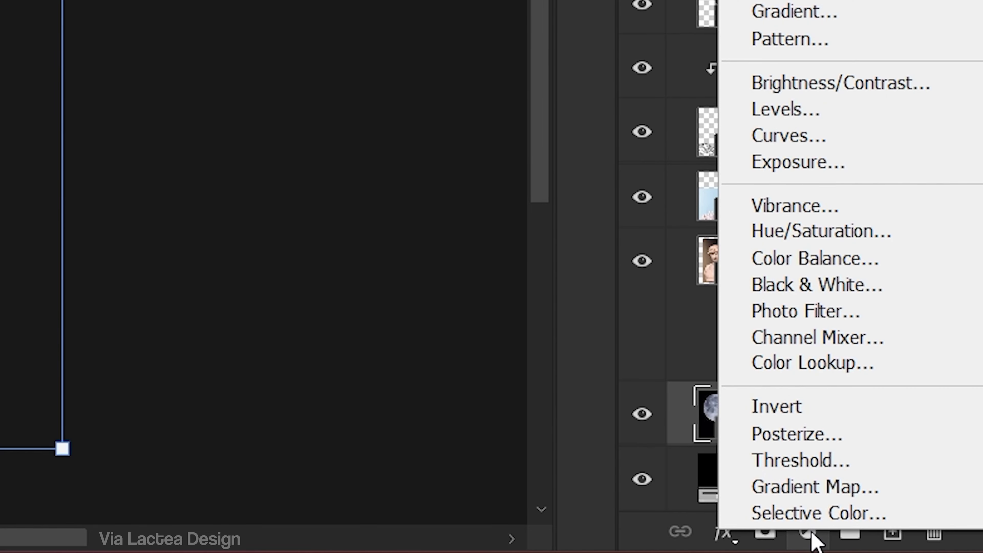
{"action": "left_click", "coordinate": [818, 486]}
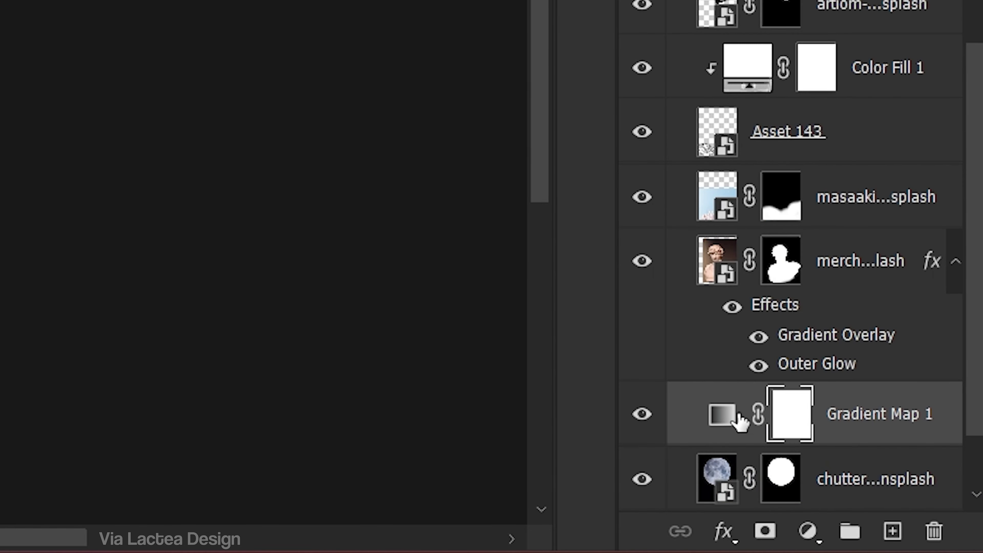
{"action": "left_click", "coordinate": [712, 439], "text": "alt"}
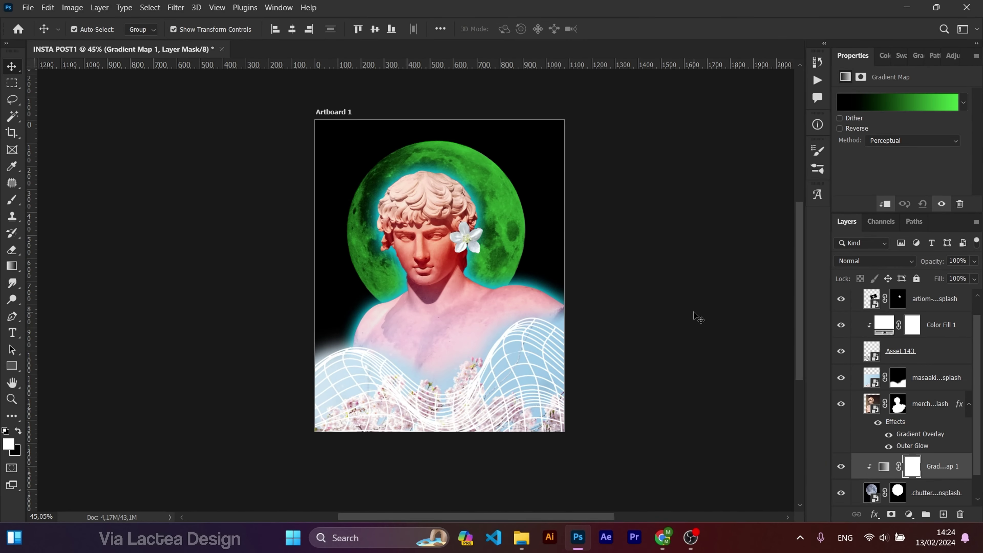
{"action": "key", "text": "ctrl+alt+g"}
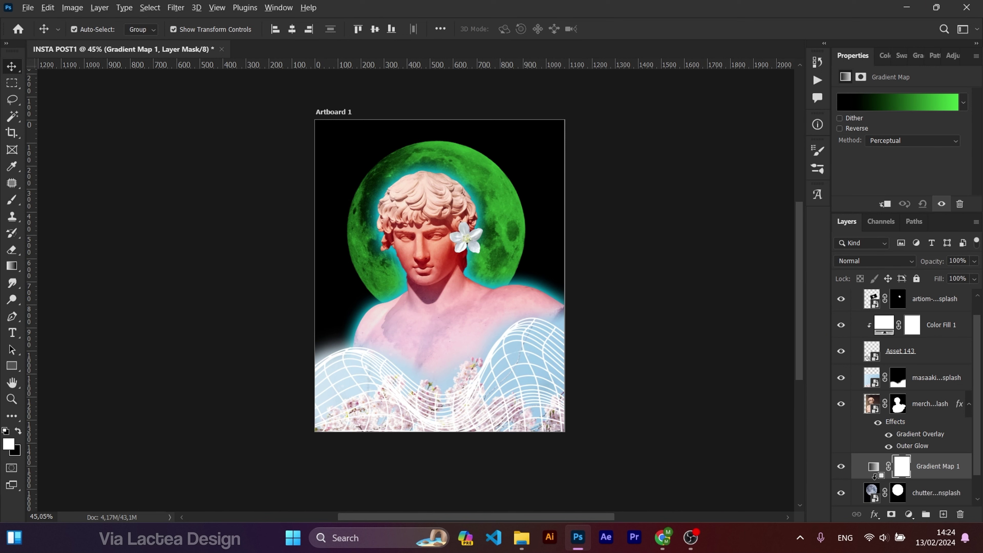
{"action": "left_click", "coordinate": [875, 477], "text": "alt"}
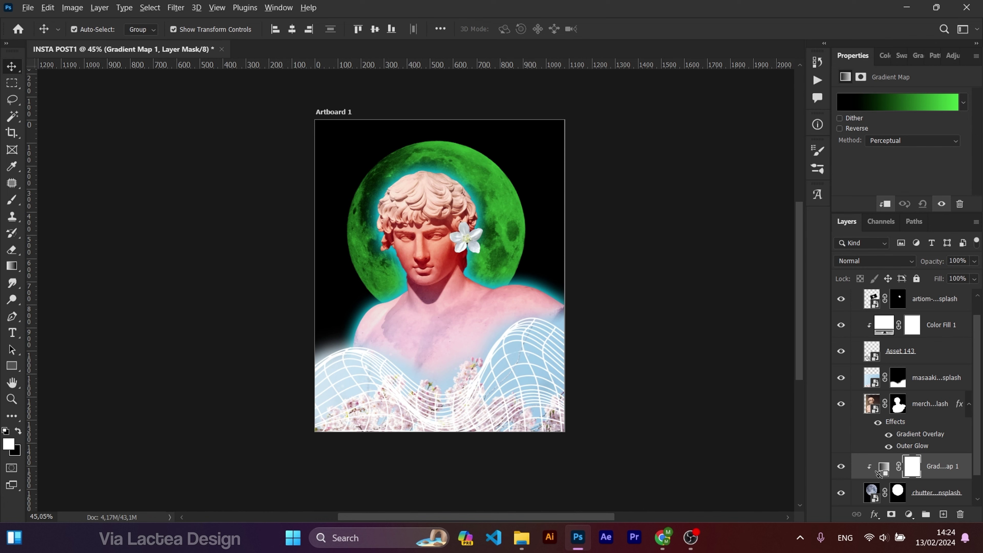
{"action": "right_click", "coordinate": [879, 469]}
{"action": "left_click", "coordinate": [700, 430]}
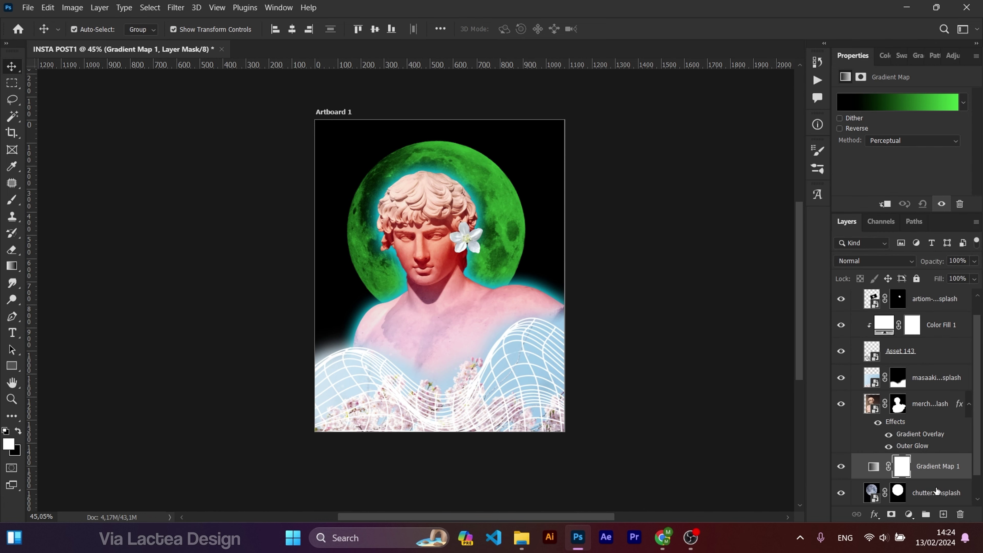
{"action": "right_click", "coordinate": [938, 466]}
{"action": "left_click", "coordinate": [868, 269]}
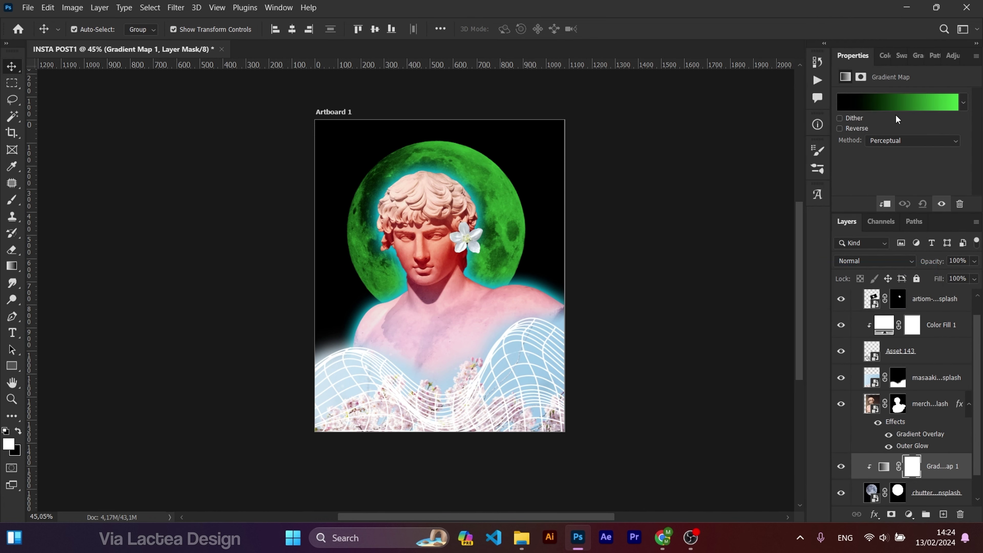
In the Gradient Editor, add a deep navy blue colour stop at 20%.
{"action": "left_click", "coordinate": [895, 106]}
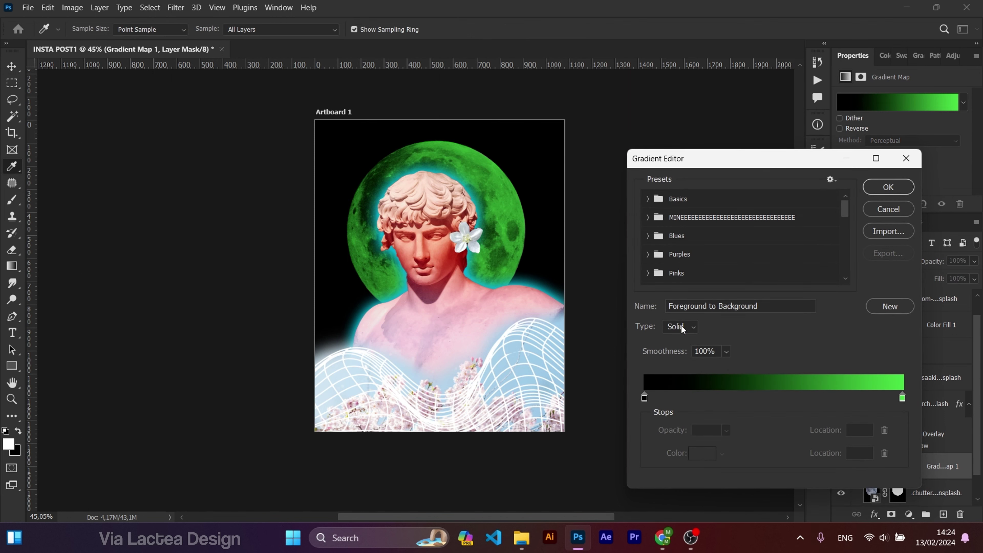
{"action": "left_click", "coordinate": [695, 398]}
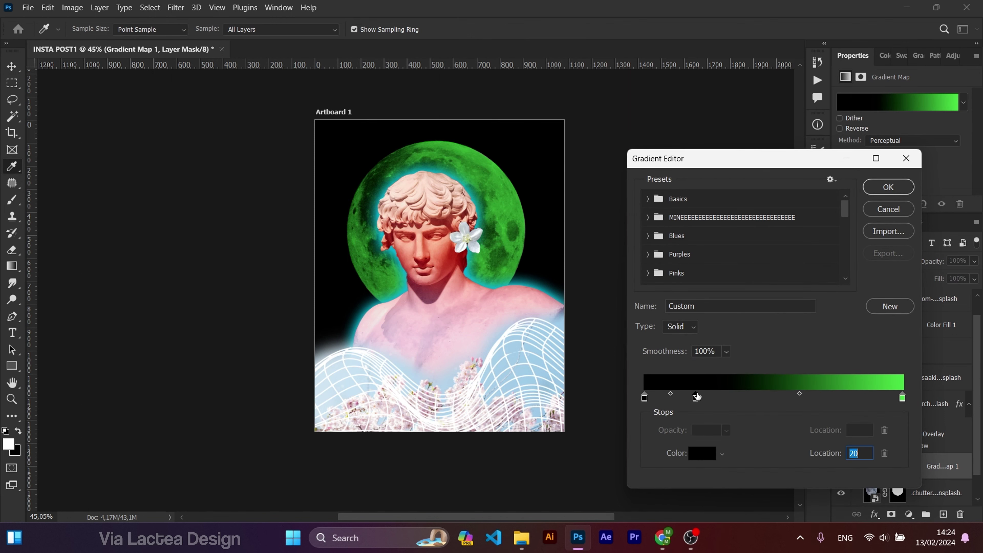
{"action": "left_click", "coordinate": [706, 454]}
{"action": "left_click", "coordinate": [820, 279]}
{"action": "mouse_move", "coordinate": [752, 325]}
{"action": "left_mouse_down"}
{"action": "mouse_move", "coordinate": [757, 318]}
{"action": "mouse_move", "coordinate": [744, 338]}
{"action": "mouse_move", "coordinate": [765, 334]}
{"action": "left_mouse_up"}
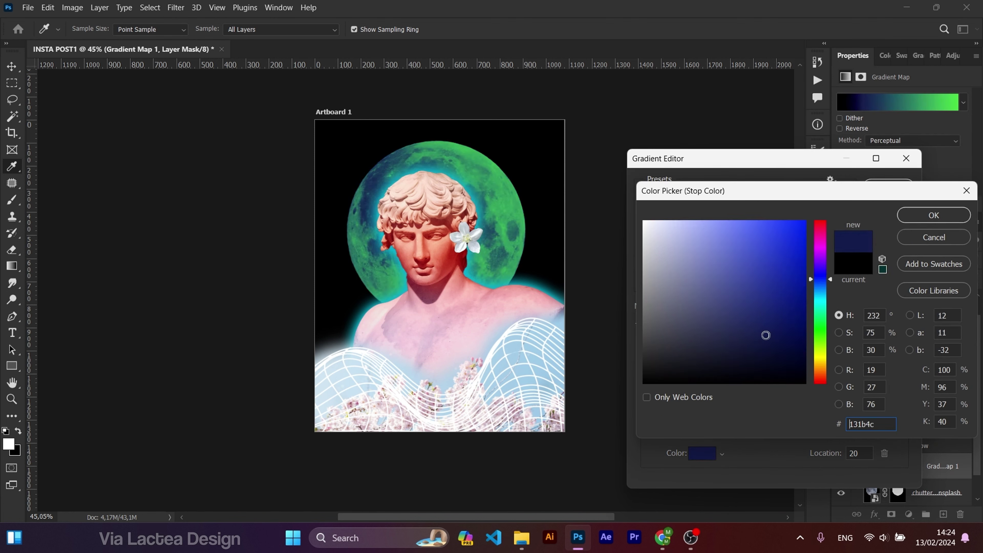
{"action": "left_click", "coordinate": [932, 215]}
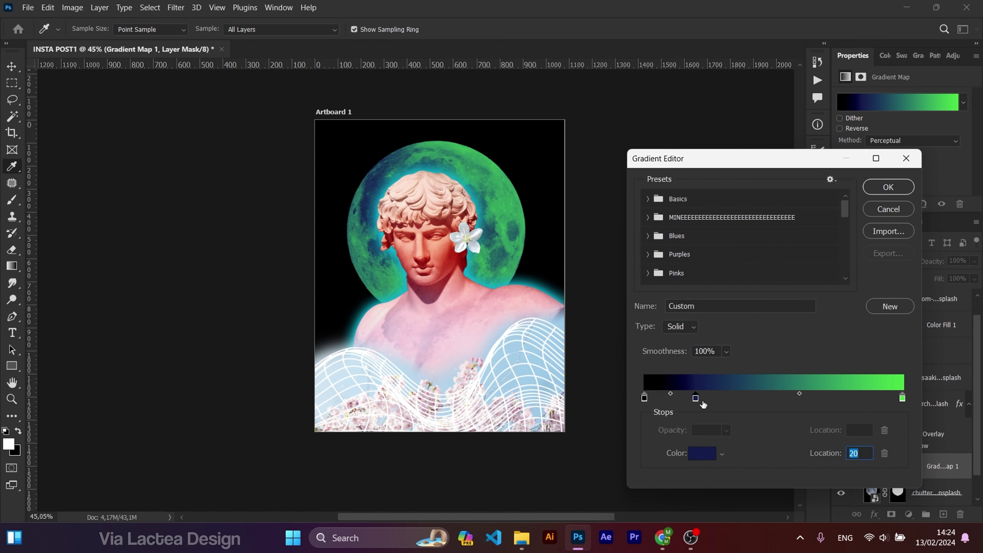
Add a purple colour stop at location 46 in the gradient.
{"action": "left_click", "coordinate": [764, 397]}
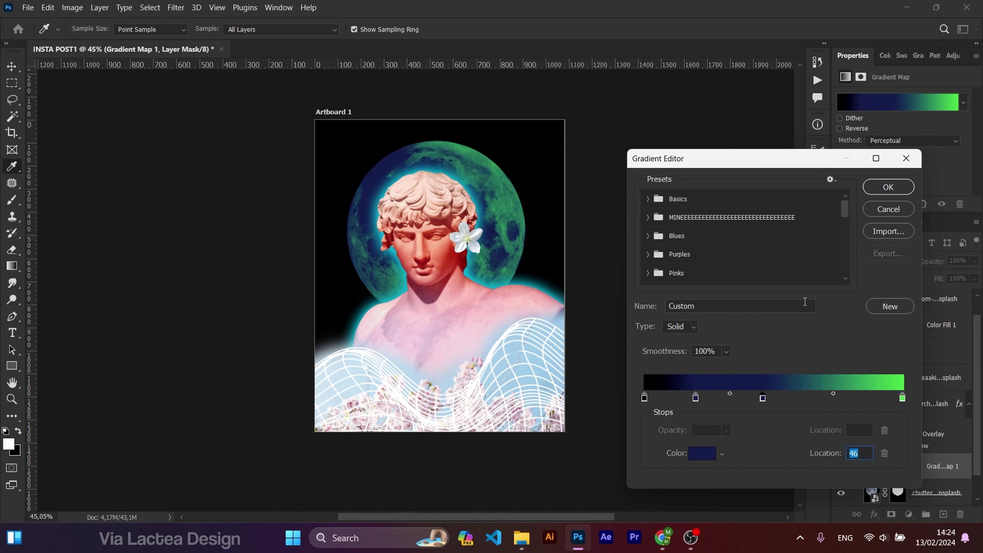
{"action": "left_click", "coordinate": [702, 453]}
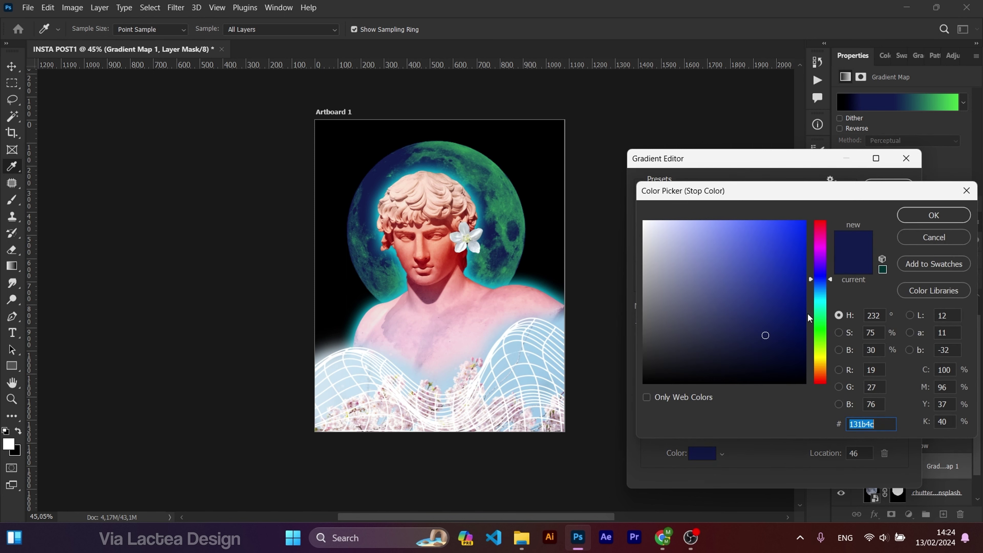
{"action": "left_click_drag", "start_coordinate": [808, 312], "coordinate": [826, 340]}
{"action": "left_click", "coordinate": [787, 256]}
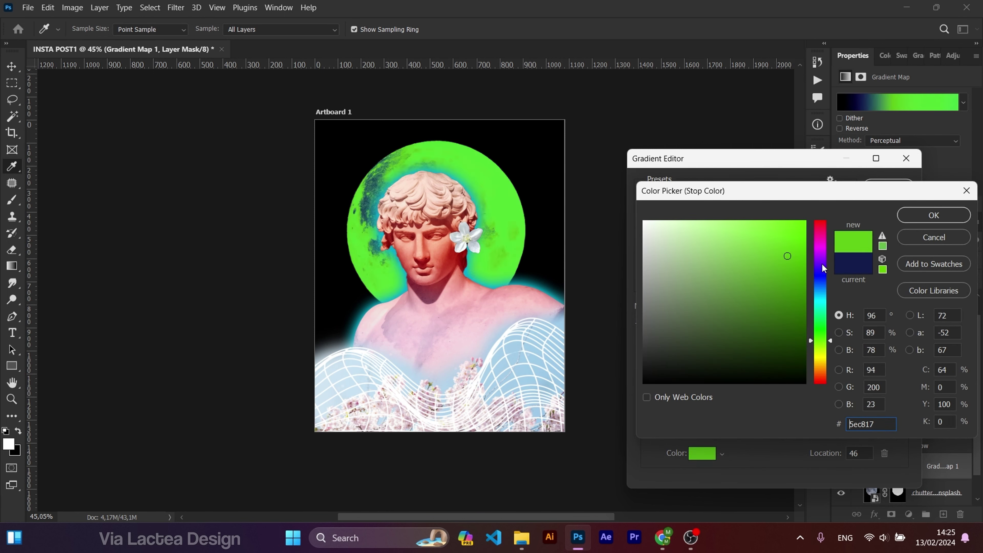
{"action": "left_click_drag", "start_coordinate": [825, 269], "coordinate": [828, 262]}
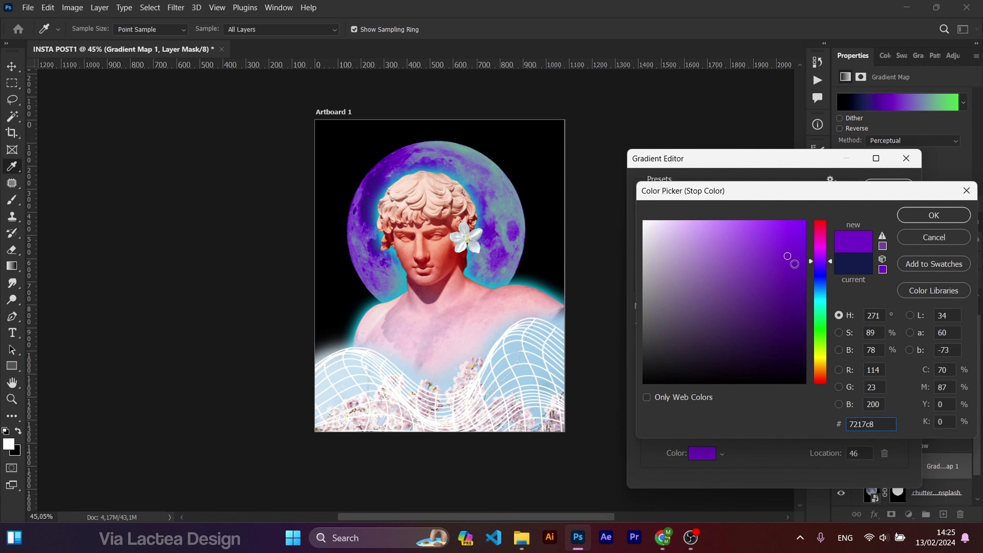
{"action": "left_click_drag", "start_coordinate": [784, 284], "coordinate": [781, 275]}
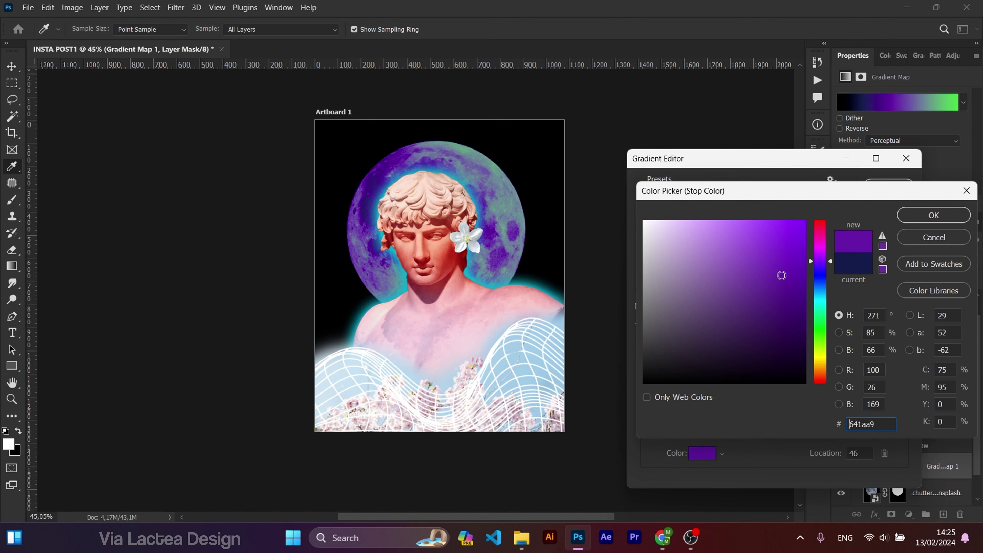
{"action": "left_click", "coordinate": [927, 220]}
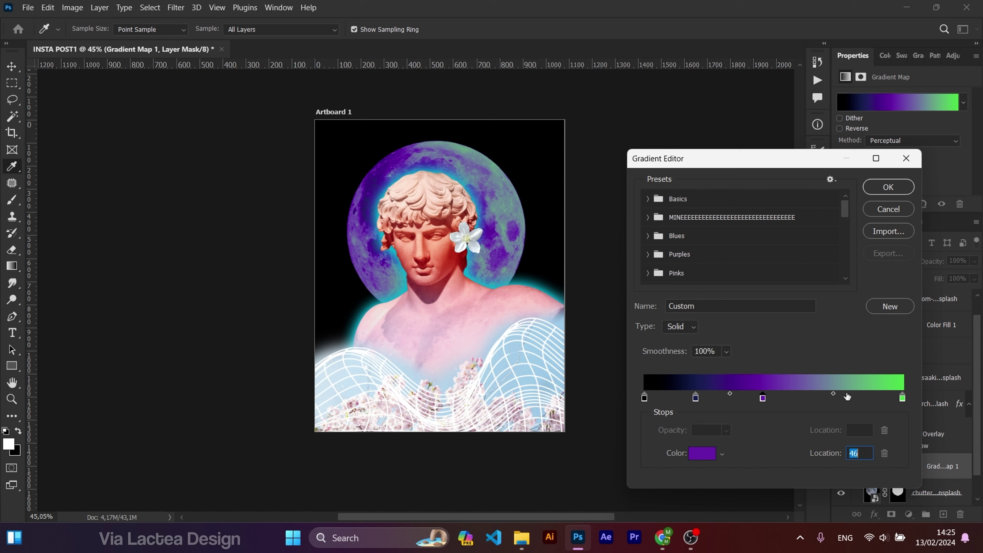
Change the gradient's green end stop to yellow.
{"action": "mouse_move", "coordinate": [901, 399]}
{"action": "left_mouse_down"}
{"action": "mouse_move", "coordinate": [849, 398]}
{"action": "mouse_move", "coordinate": [902, 398]}
{"action": "left_mouse_up"}
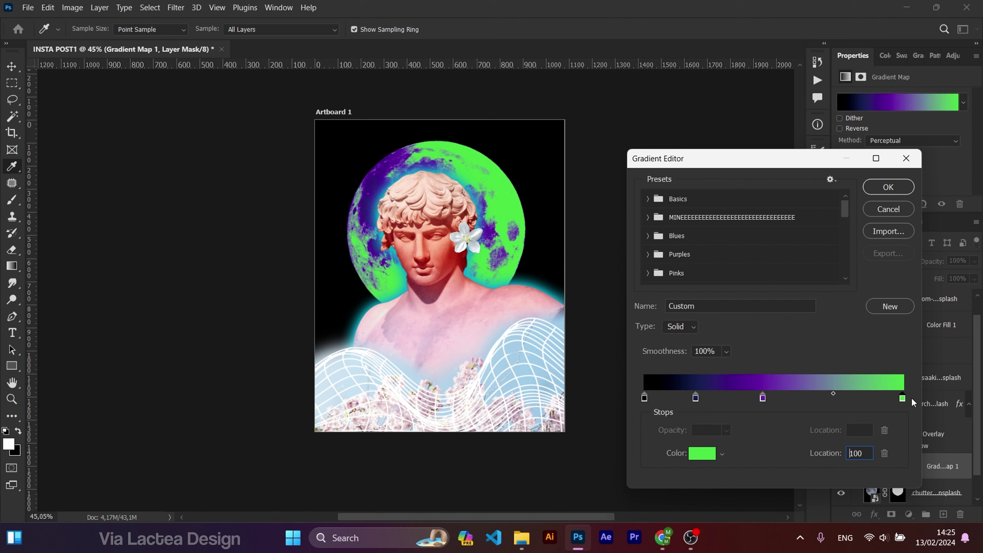
{"action": "left_click", "coordinate": [701, 453]}
{"action": "mouse_move", "coordinate": [757, 324]}
{"action": "left_mouse_down"}
{"action": "mouse_move", "coordinate": [750, 310]}
{"action": "mouse_move", "coordinate": [776, 242]}
{"action": "left_mouse_up"}
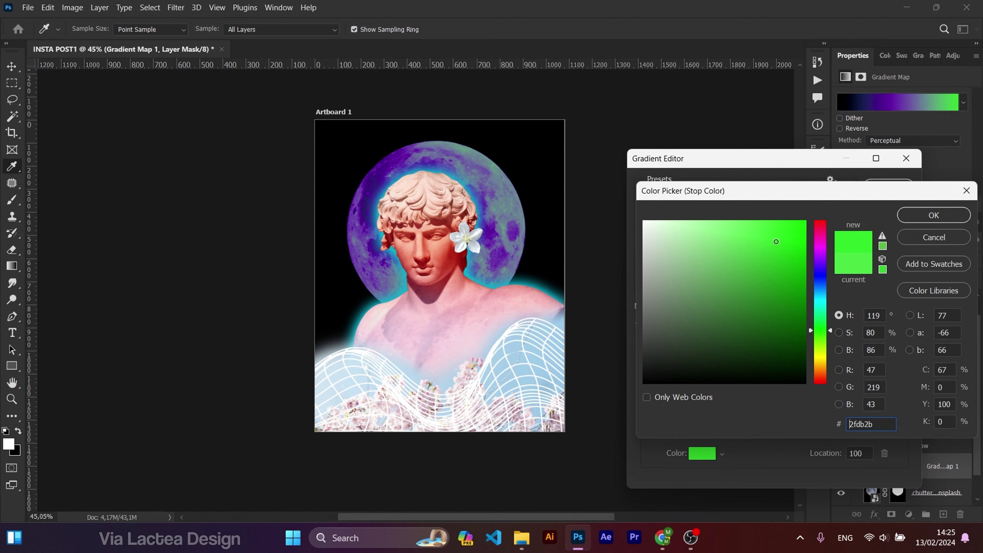
{"action": "left_click", "coordinate": [822, 300]}
{"action": "mouse_move", "coordinate": [820, 305]}
{"action": "left_mouse_down"}
{"action": "mouse_move", "coordinate": [823, 230]}
{"action": "mouse_move", "coordinate": [815, 356]}
{"action": "left_mouse_up"}
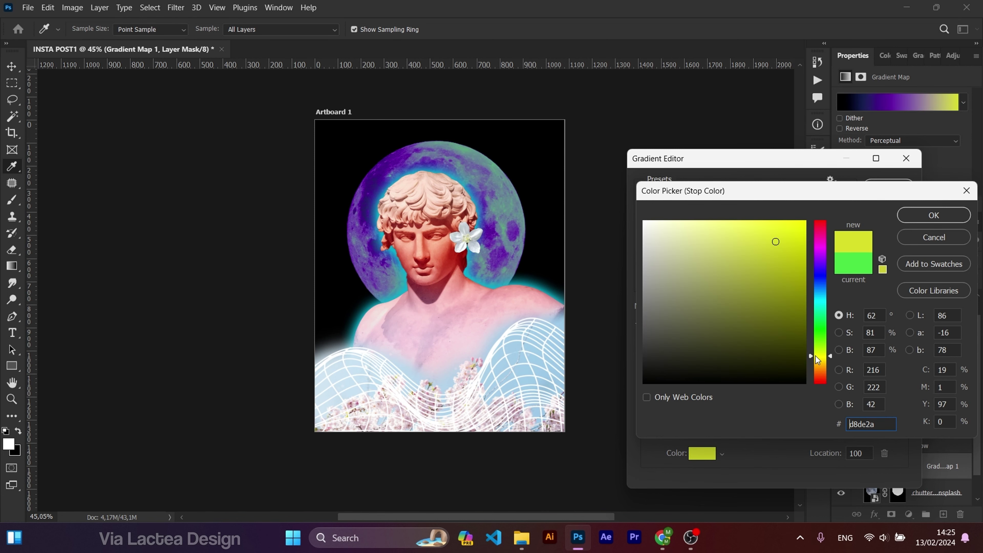
{"action": "left_click", "coordinate": [916, 216]}
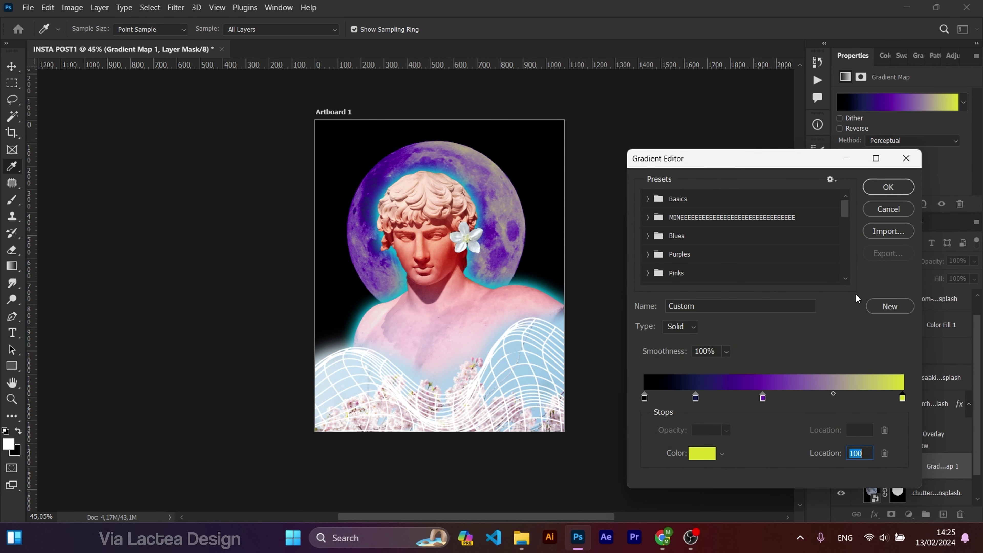
Add a cyan stop at location 72 and apply the gradient to the moon.
{"action": "left_click", "coordinate": [832, 395]}
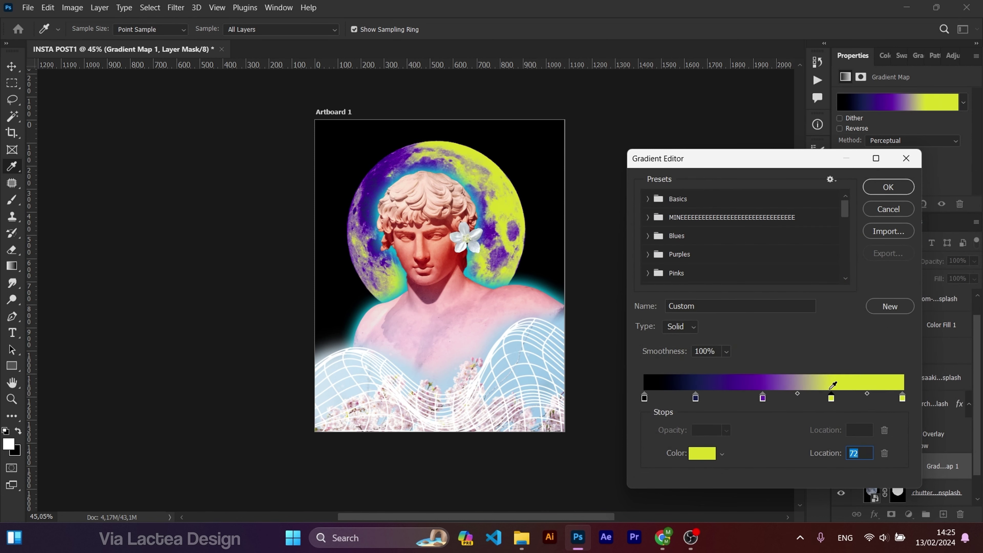
{"action": "left_click", "coordinate": [707, 456]}
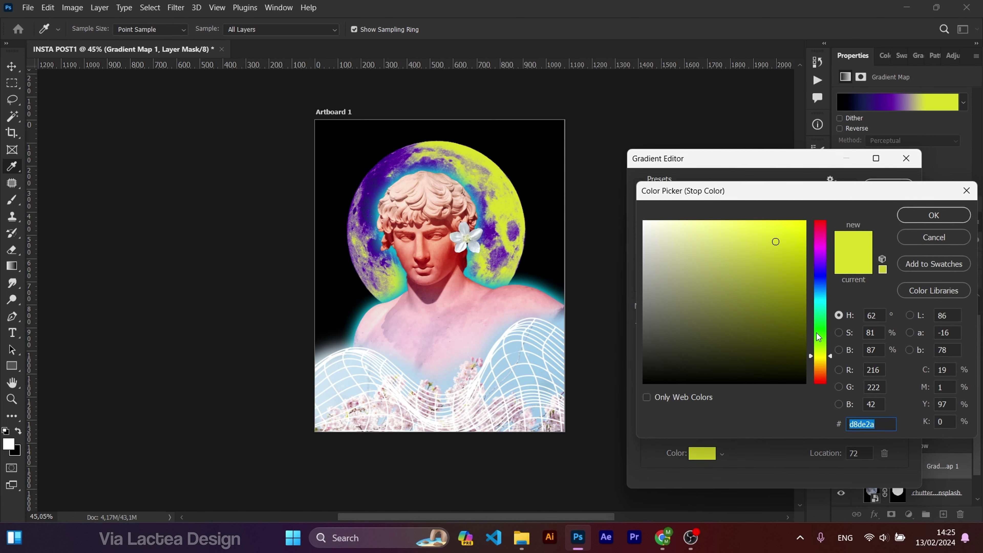
{"action": "mouse_move", "coordinate": [817, 336]}
{"action": "left_mouse_down"}
{"action": "mouse_move", "coordinate": [823, 230]}
{"action": "mouse_move", "coordinate": [824, 315]}
{"action": "mouse_move", "coordinate": [826, 304]}
{"action": "left_mouse_up"}
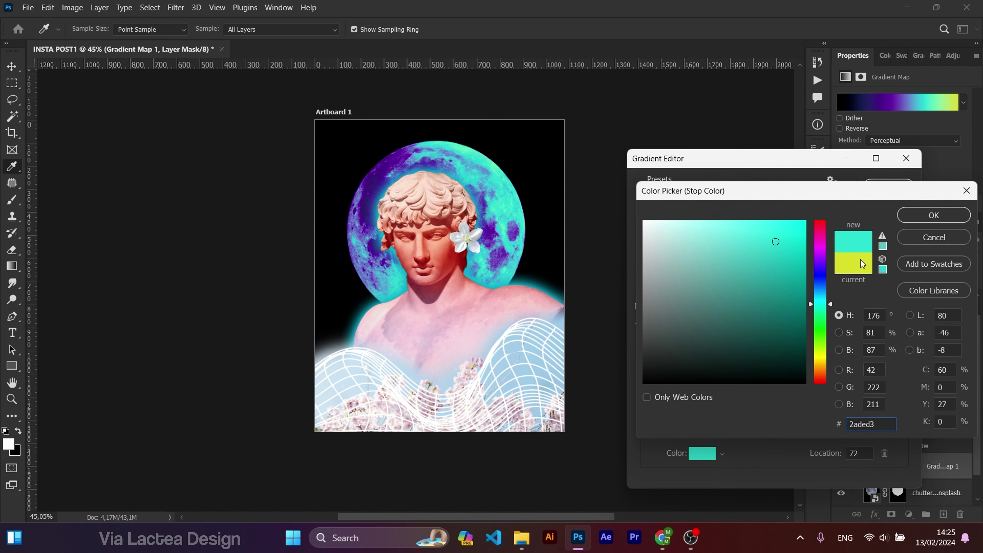
{"action": "left_click", "coordinate": [933, 219]}
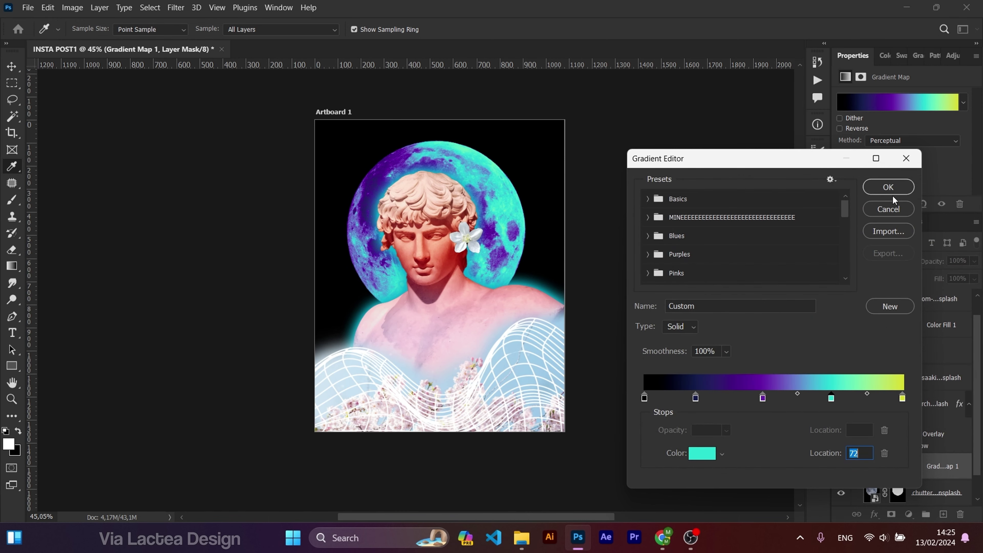
{"action": "left_click", "coordinate": [891, 194]}
{"action": "scroll", "coordinate": [929, 445], "scroll_direction": "down", "scroll_amount": 1}
Open the Outer Glow layer style settings for the moon layer.
{"action": "left_click", "coordinate": [936, 467]}
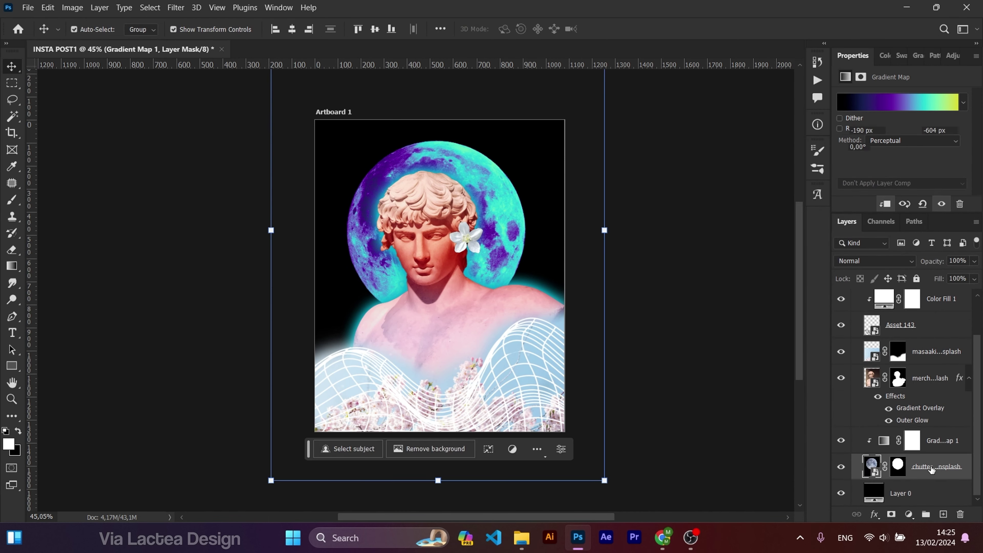
{"action": "right_click", "coordinate": [935, 468]}
{"action": "left_click", "coordinate": [680, 355]}
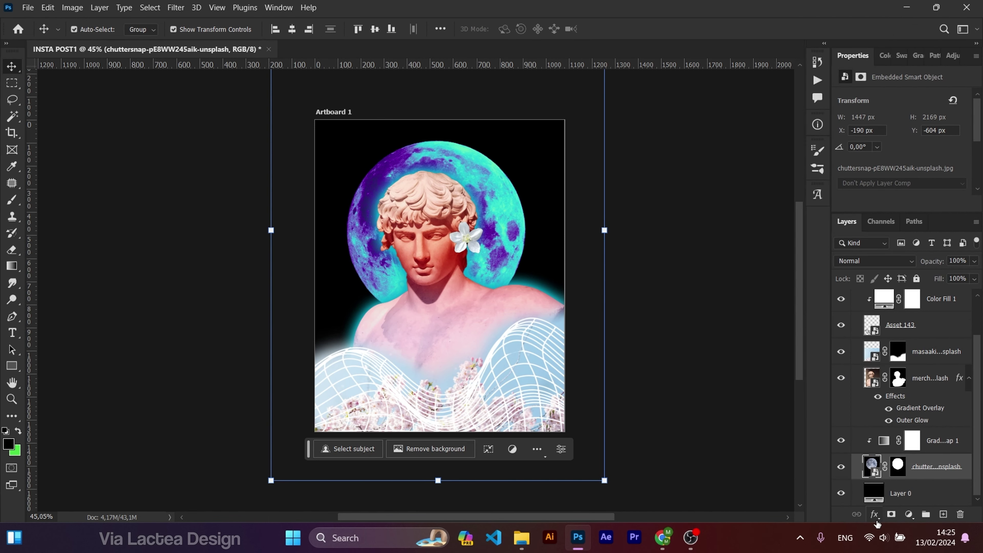
{"action": "left_click", "coordinate": [908, 514]}
{"action": "left_click", "coordinate": [785, 450]}
{"action": "left_click", "coordinate": [873, 515]}
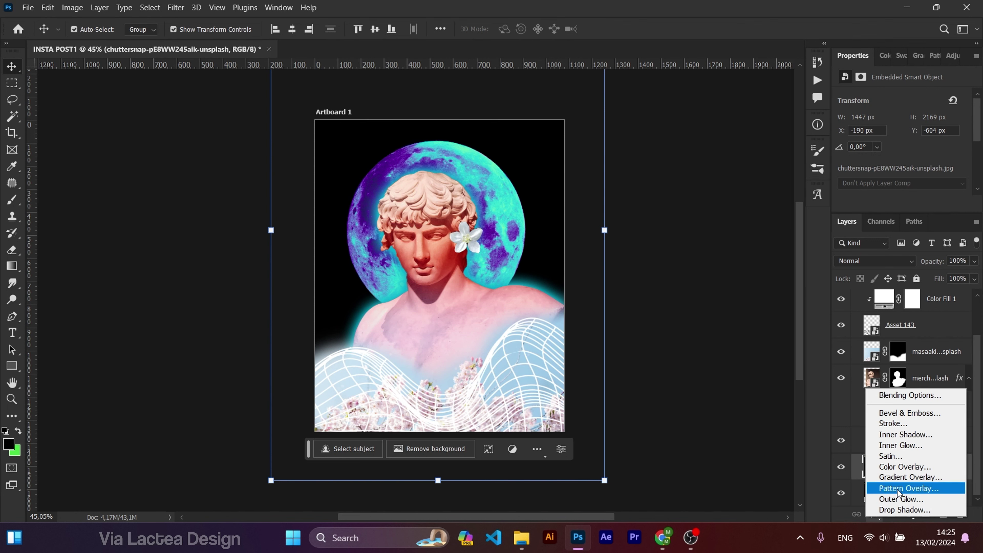
{"action": "left_click", "coordinate": [671, 350]}
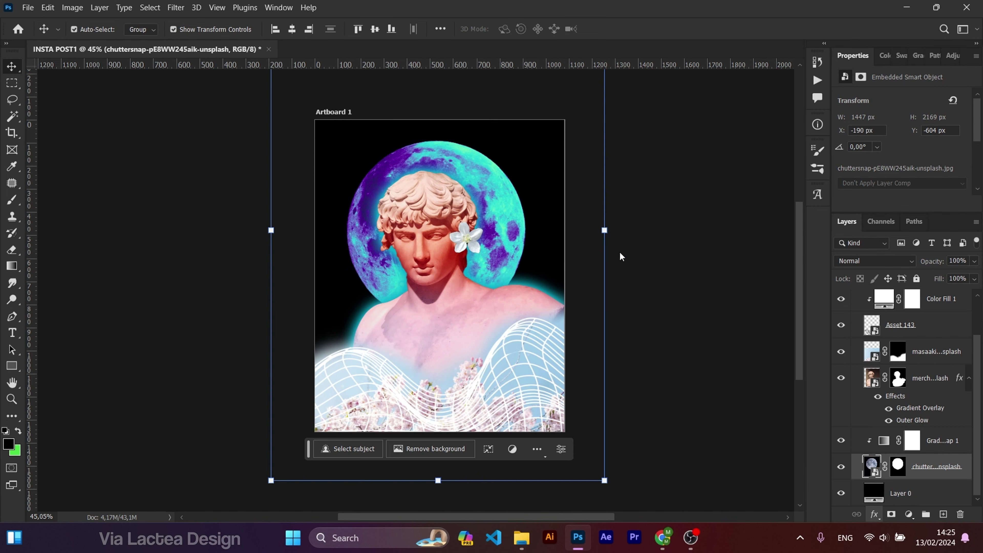
{"action": "left_click_drag", "start_coordinate": [679, 152], "coordinate": [811, 193]}
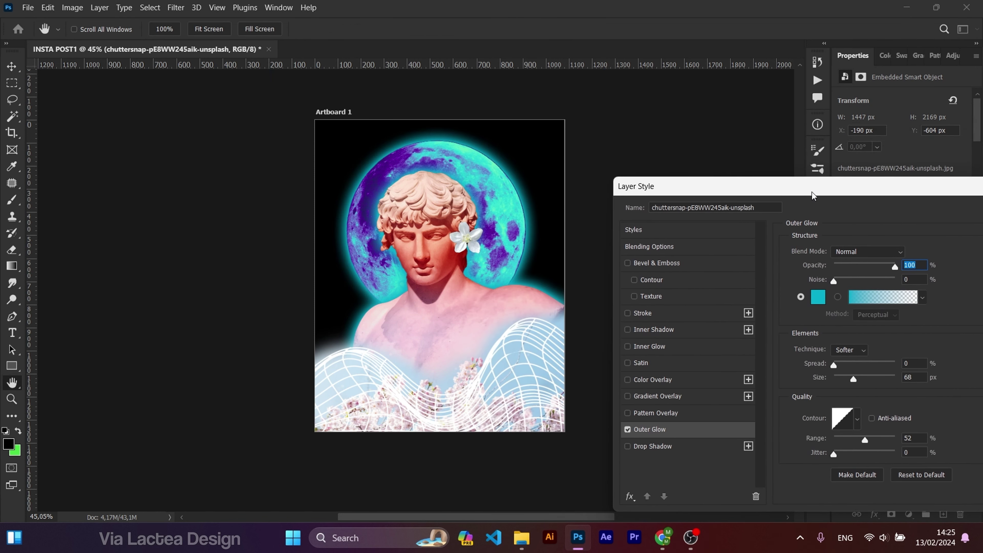
Set the moon's outer glow colour to blue-violet 2106cb and apply it.
{"action": "left_click", "coordinate": [816, 298]}
{"action": "left_click", "coordinate": [820, 234]}
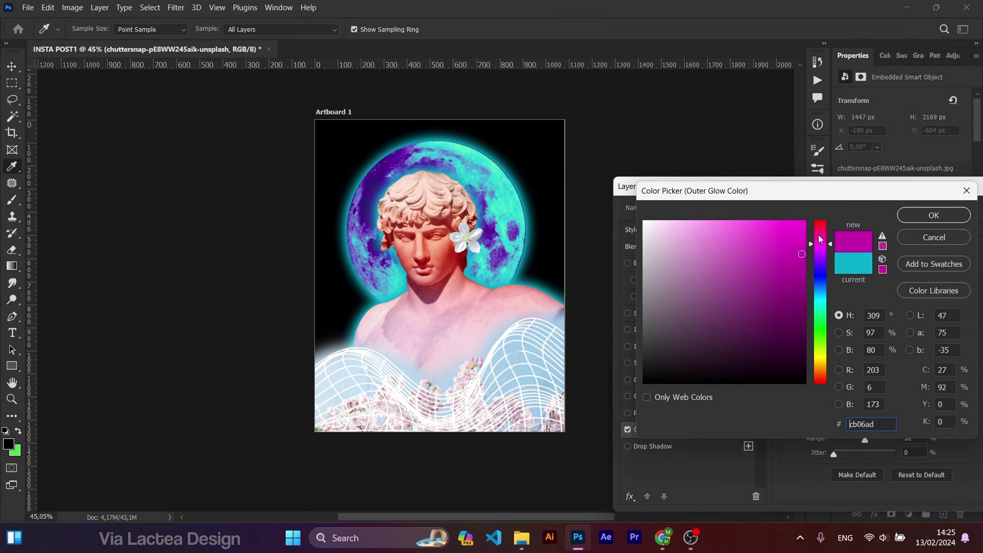
{"action": "mouse_move", "coordinate": [820, 234]}
{"action": "left_mouse_down"}
{"action": "mouse_move", "coordinate": [821, 221]}
{"action": "mouse_move", "coordinate": [814, 381]}
{"action": "mouse_move", "coordinate": [820, 255]}
{"action": "mouse_move", "coordinate": [822, 275]}
{"action": "left_mouse_up"}
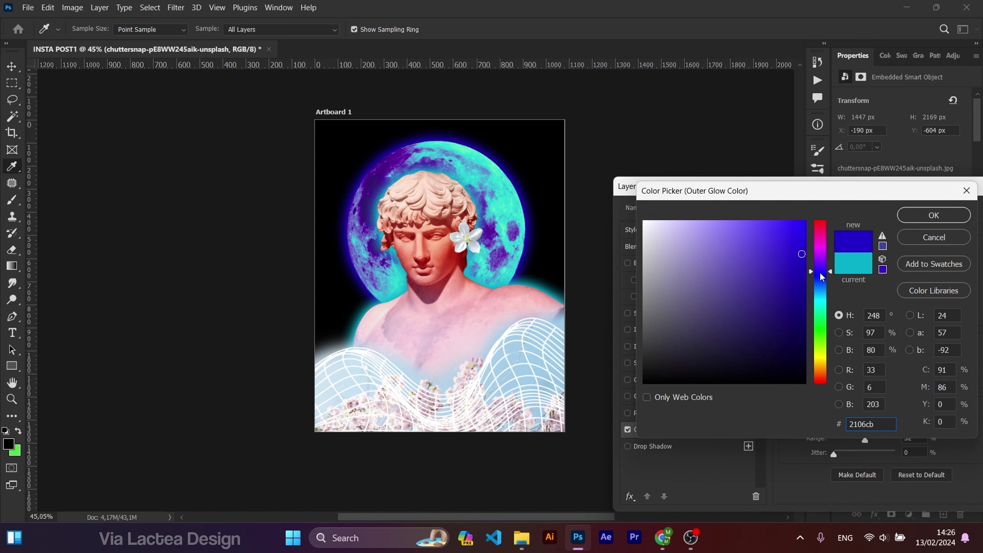
{"action": "left_click", "coordinate": [925, 212]}
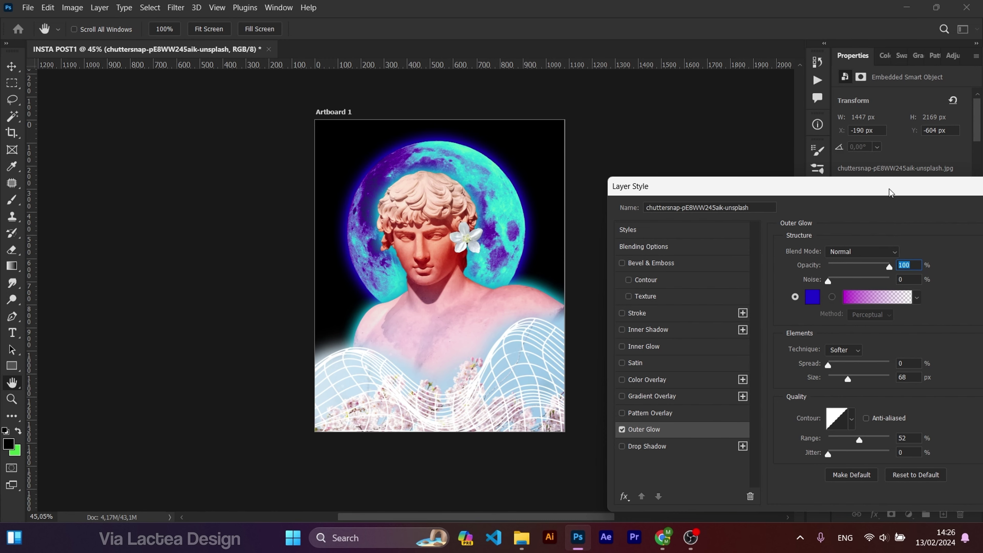
{"action": "left_click", "coordinate": [955, 210]}
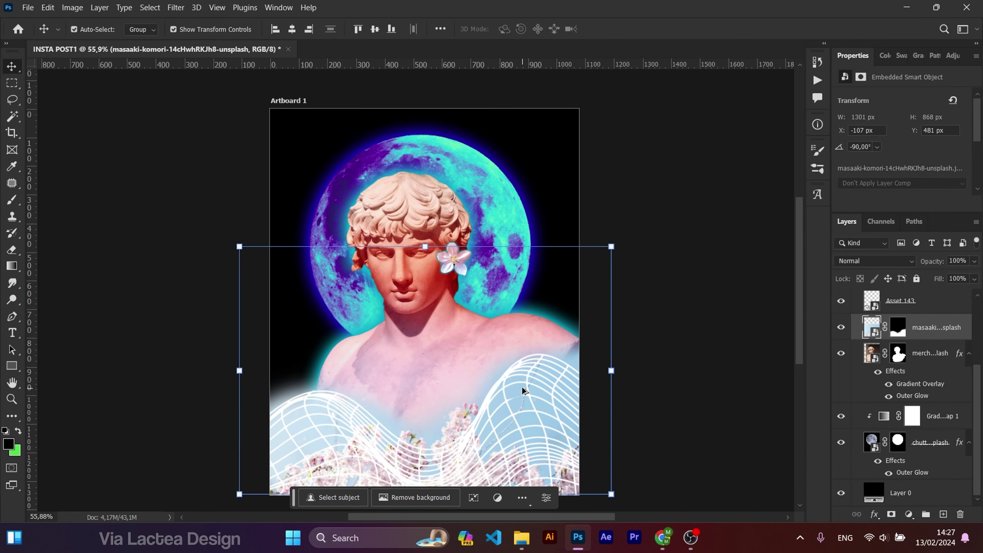
Apply a Hue/Saturation smart filter with Hue +127 to the blossoms photo.
{"action": "key", "text": "ctrl+u"}
{"action": "left_click_drag", "start_coordinate": [503, 83], "coordinate": [695, 140]}
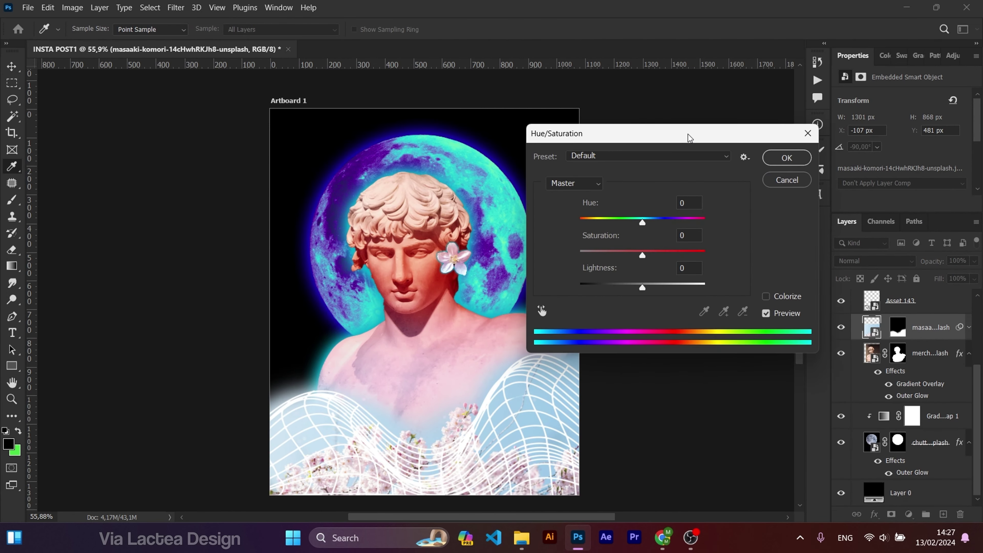
{"action": "mouse_move", "coordinate": [651, 227]}
{"action": "left_mouse_down"}
{"action": "mouse_move", "coordinate": [708, 237]}
{"action": "mouse_move", "coordinate": [699, 237]}
{"action": "left_mouse_up"}
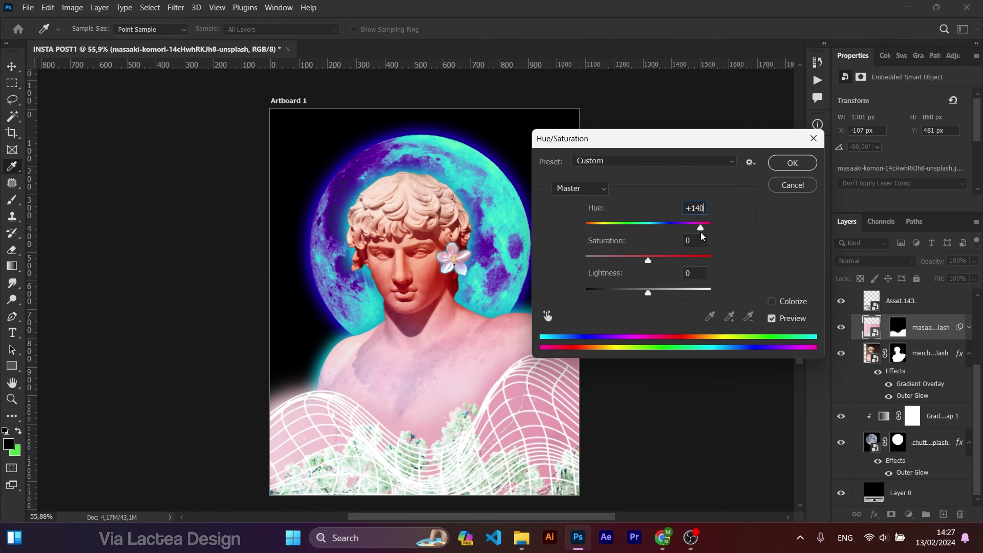
{"action": "left_click", "coordinate": [786, 167]}
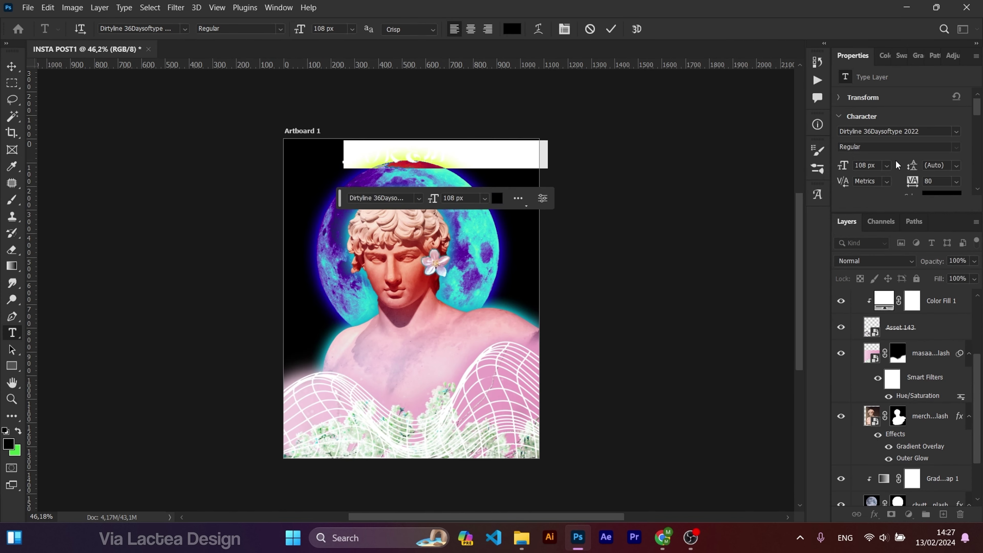
Set the title font to Helvetica Now Display Black and move the title to the top.
{"action": "left_click", "coordinate": [955, 132]}
{"action": "key", "text": "Escape"}
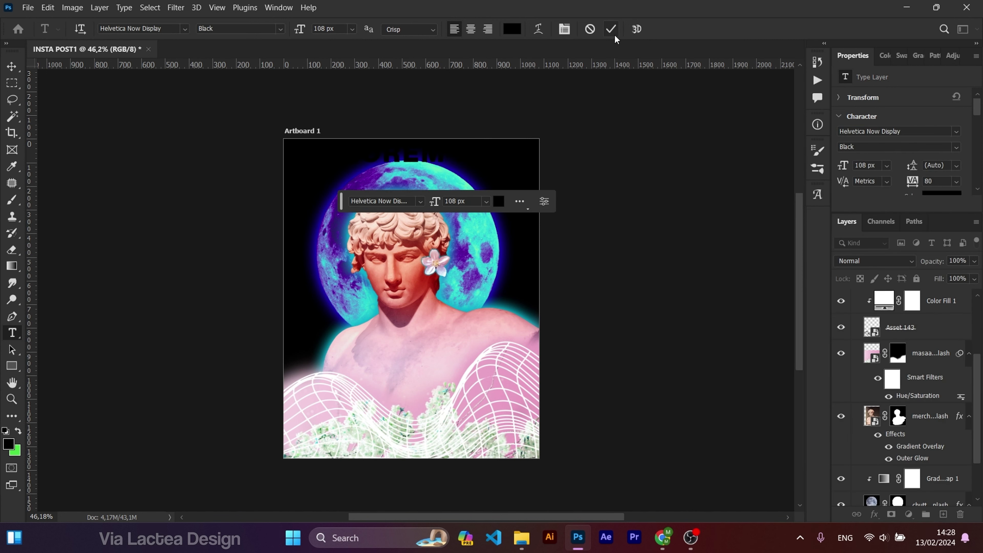
{"action": "left_click", "coordinate": [611, 28]}
{"action": "key", "text": "v"}
{"action": "mouse_move", "coordinate": [436, 161]}
{"action": "left_mouse_down"}
{"action": "mouse_move", "coordinate": [398, 198]}
{"action": "mouse_move", "coordinate": [399, 177]}
{"action": "left_mouse_up"}
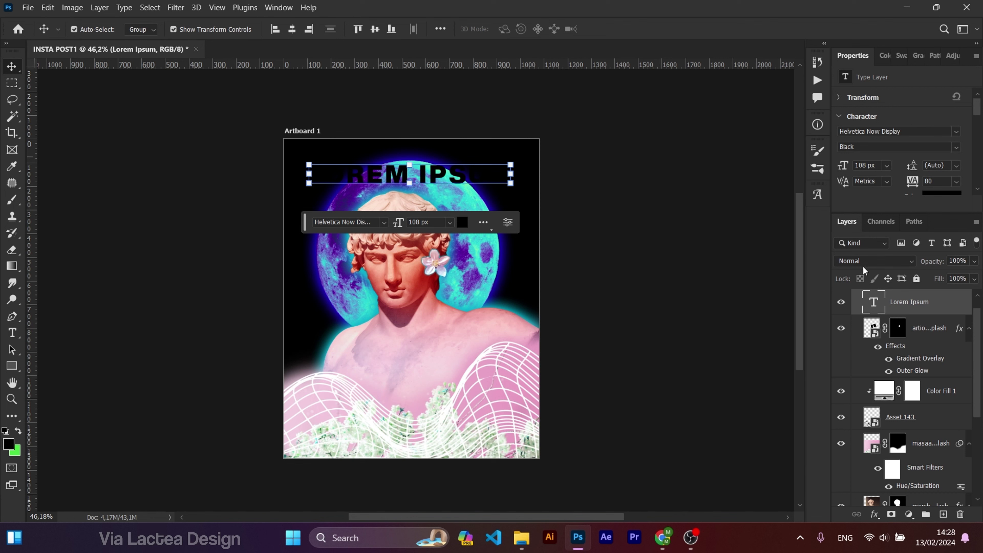
Colour the title white (ffffff) and retype it as LA ESTATUA.
{"action": "scroll", "coordinate": [963, 178], "scroll_direction": "down", "scroll_amount": 1}
{"action": "left_click", "coordinate": [942, 175]}
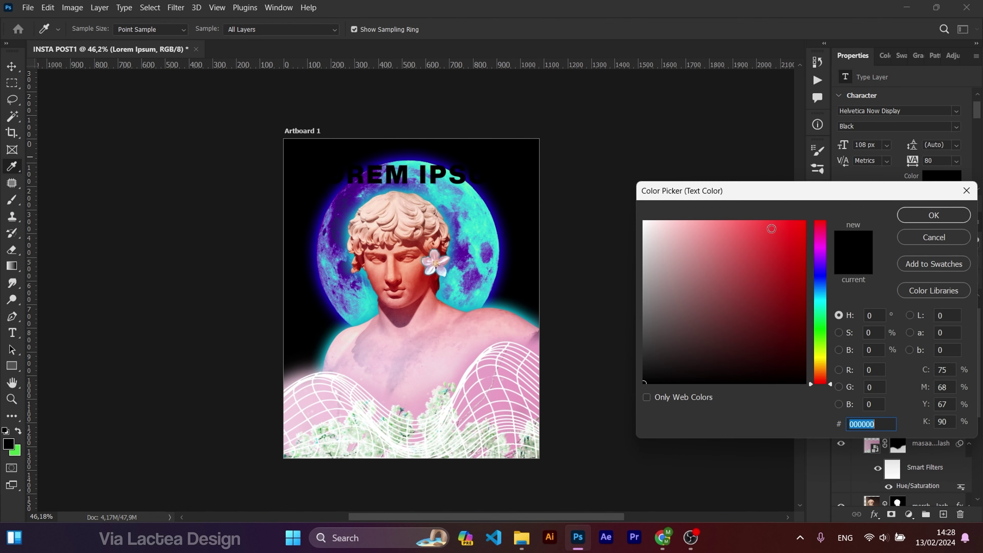
{"action": "type", "text": "d04f4fffffff"}
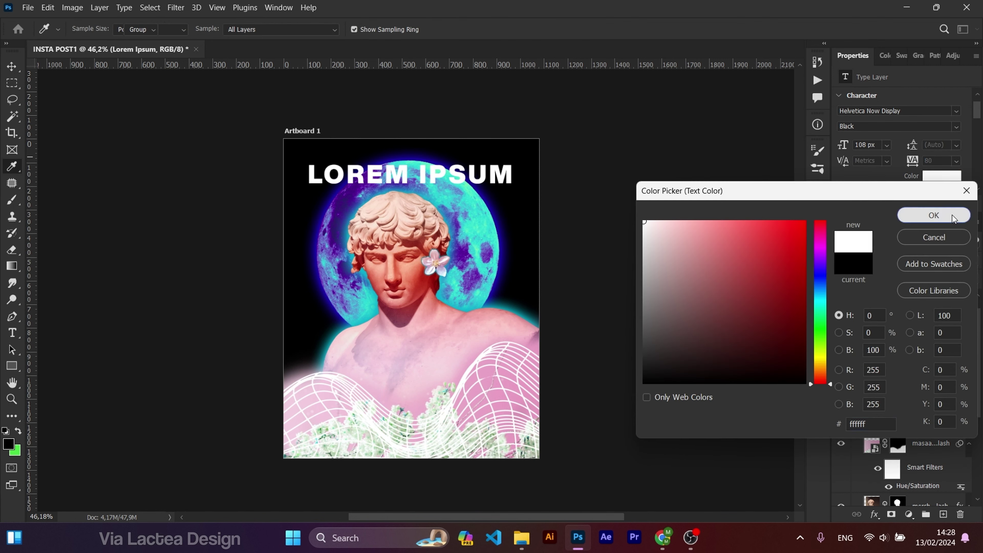
{"action": "left_click", "coordinate": [952, 215]}
{"action": "type", "text": "LA "}
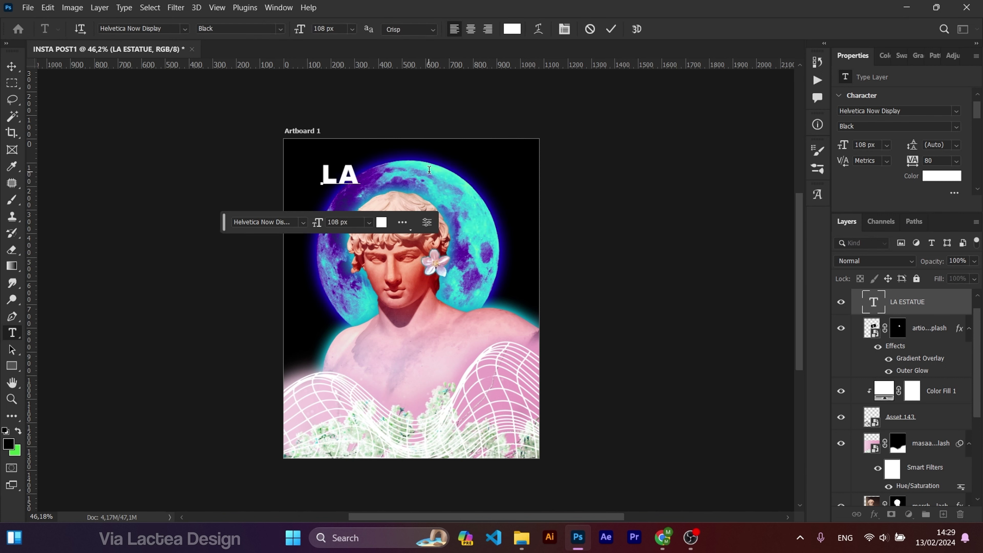
{"action": "type", "text": "ESTATU"}
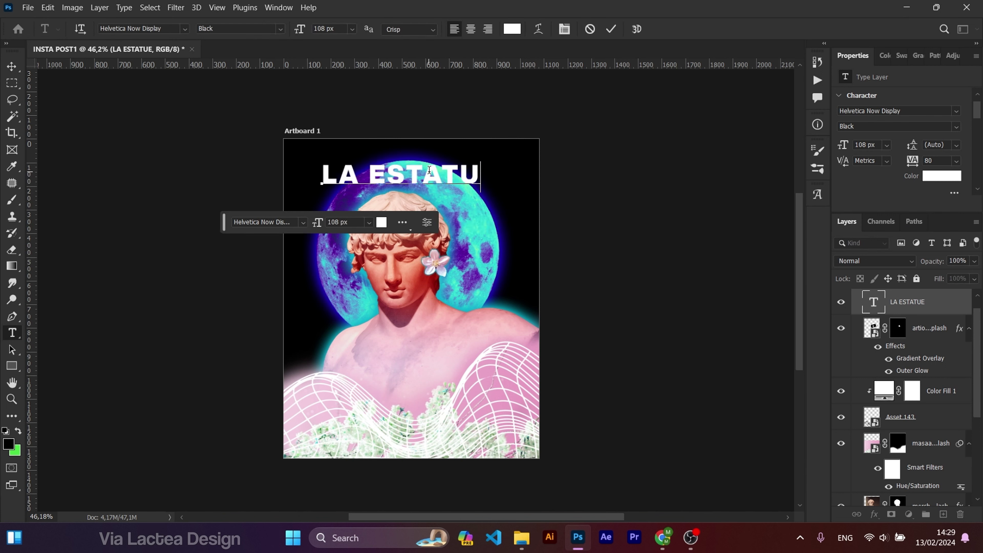
{"action": "type", "text": "A"}
{"action": "left_click", "coordinate": [611, 28]}
{"action": "key", "text": "v"}
{"action": "scroll", "coordinate": [499, 187], "scroll_direction": "up", "scroll_amount": 2}
{"action": "left_click", "coordinate": [874, 514]}
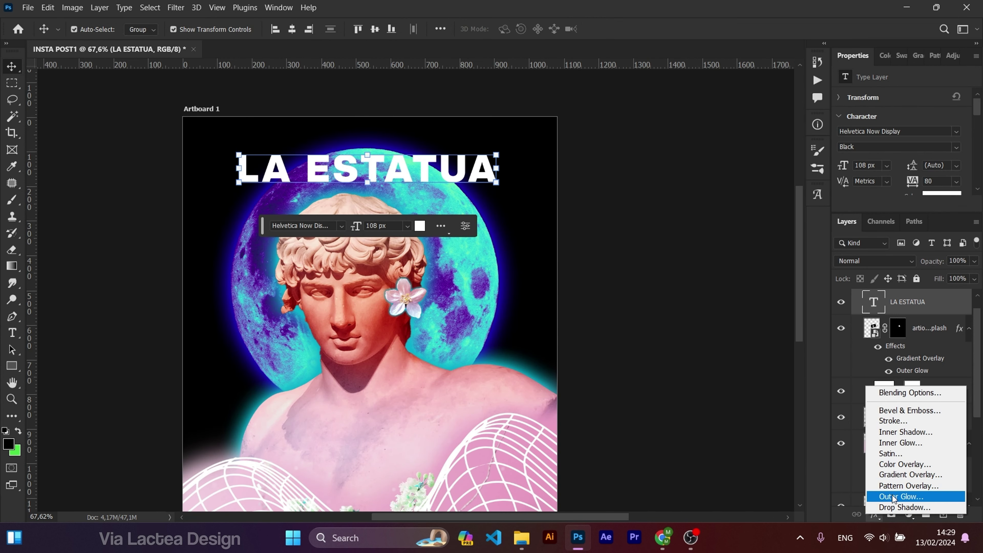
Give the LA ESTATUA title a dark 131313 outer glow of 76 px.
{"action": "key", "text": "Escape"}
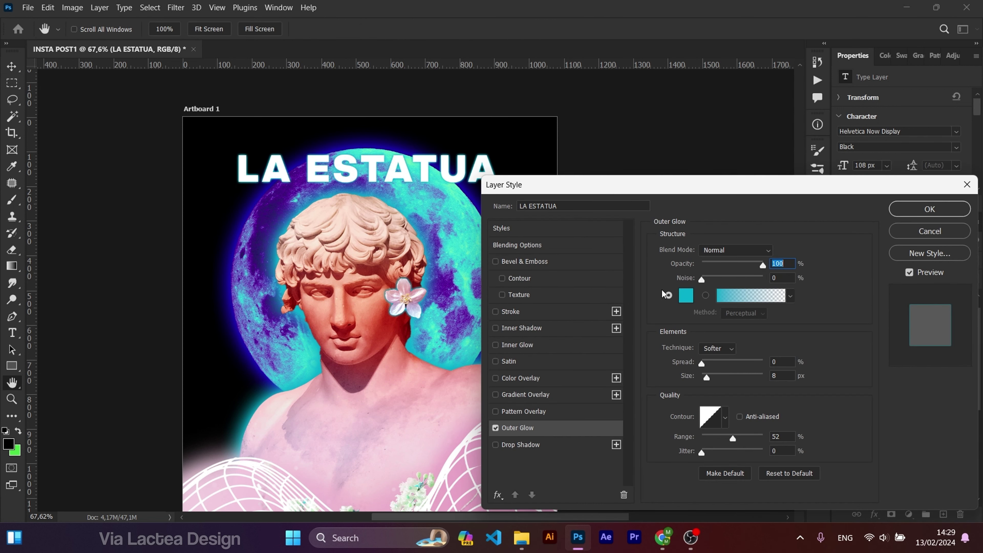
{"action": "left_click", "coordinate": [685, 297]}
{"action": "left_click", "coordinate": [644, 371]}
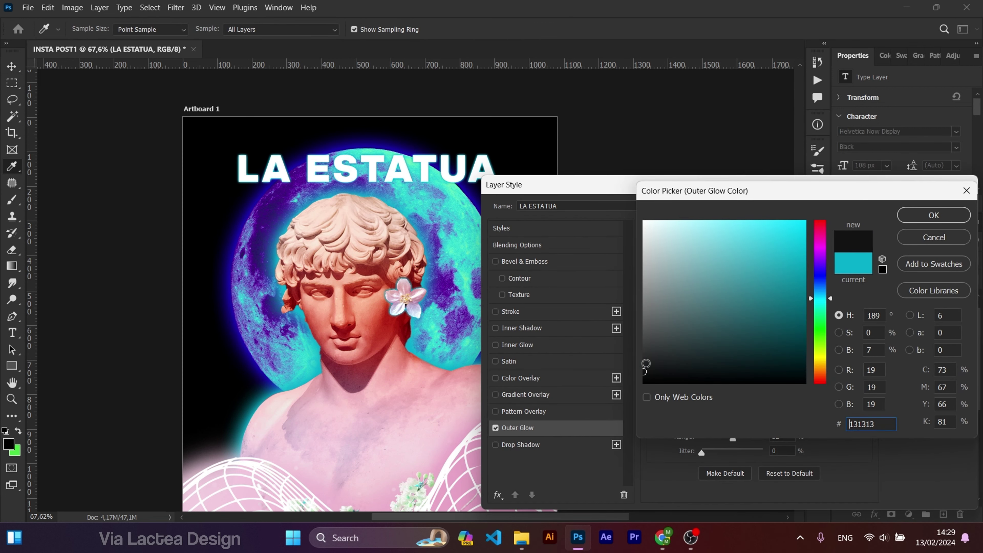
{"action": "left_click", "coordinate": [931, 216]}
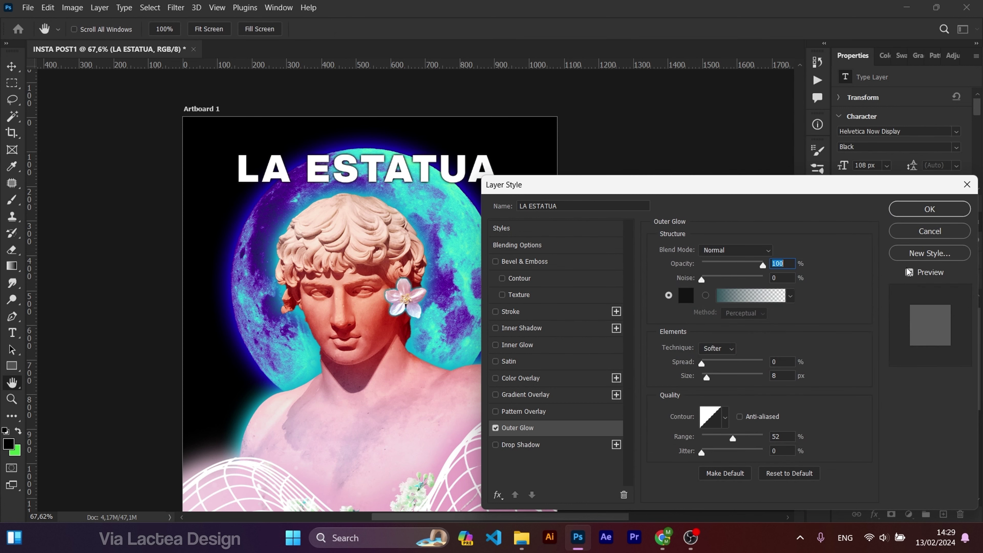
{"action": "left_click_drag", "start_coordinate": [714, 379], "coordinate": [723, 376]}
{"action": "left_click", "coordinate": [914, 215]}
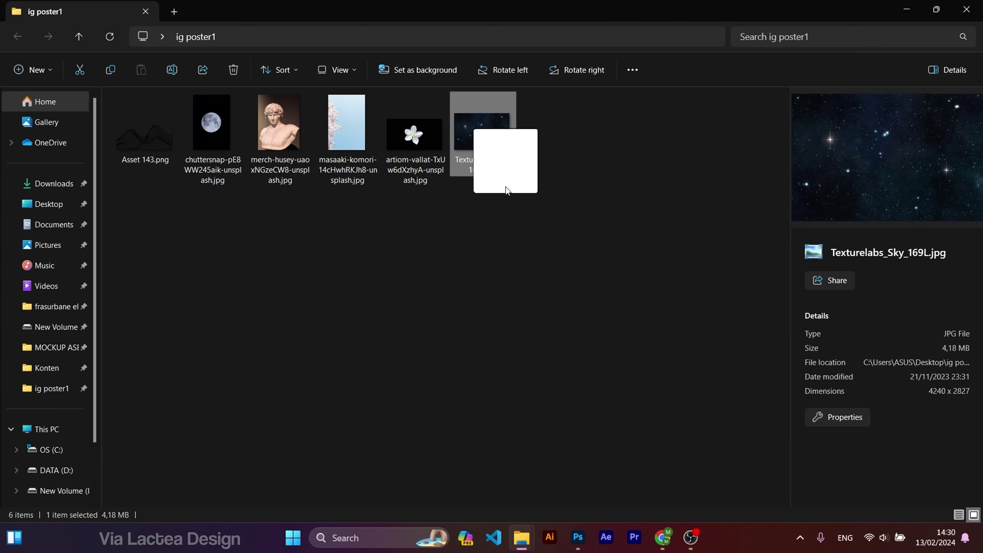
{"action": "mouse_move", "coordinate": [505, 194]}
{"action": "left_mouse_down"}
{"action": "mouse_move", "coordinate": [562, 520]}
{"action": "mouse_move", "coordinate": [403, 310]}
{"action": "left_mouse_up"}
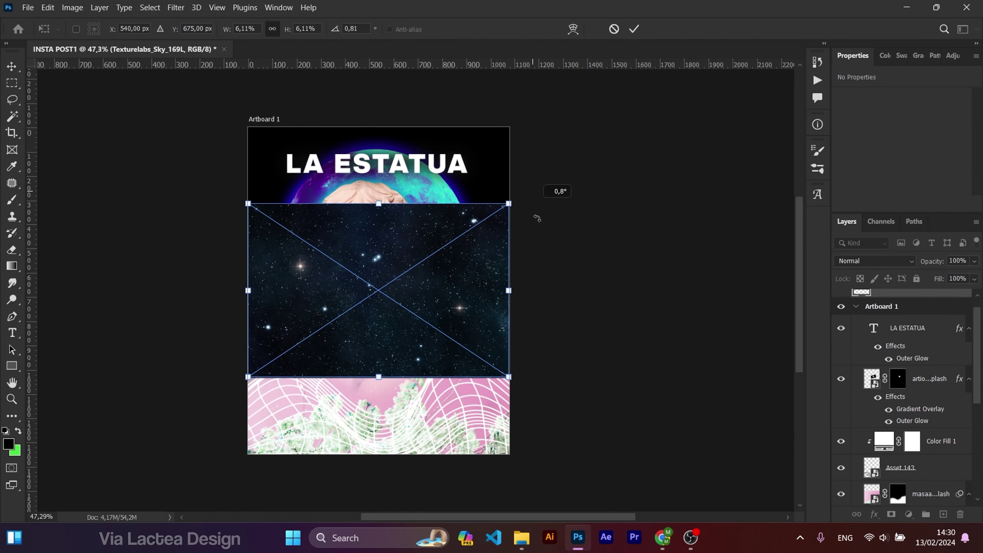
Rotate the starry sky image 90° and scale it to cover the artboard.
{"action": "left_click_drag", "start_coordinate": [548, 194], "coordinate": [497, 425]}
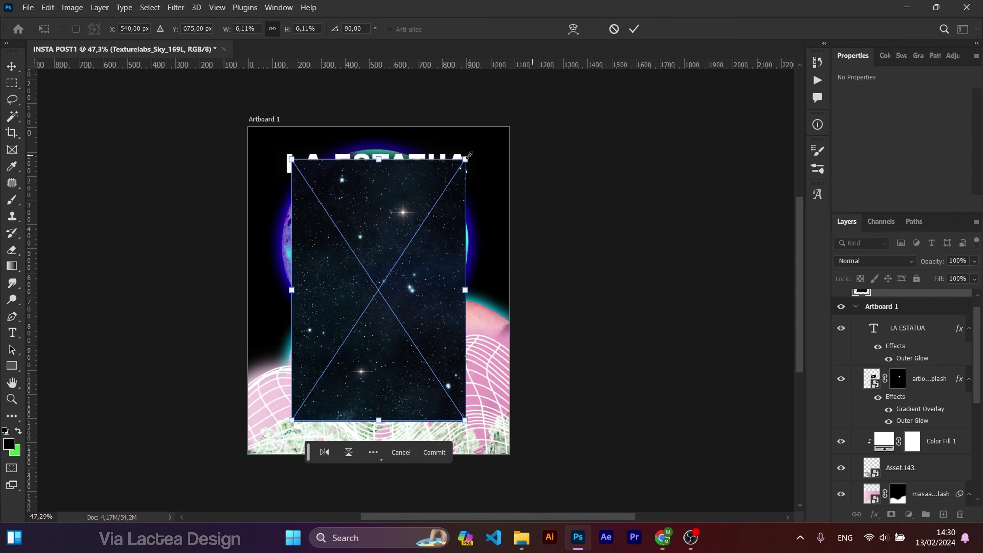
{"action": "left_click_drag", "start_coordinate": [469, 155], "coordinate": [558, 101]}
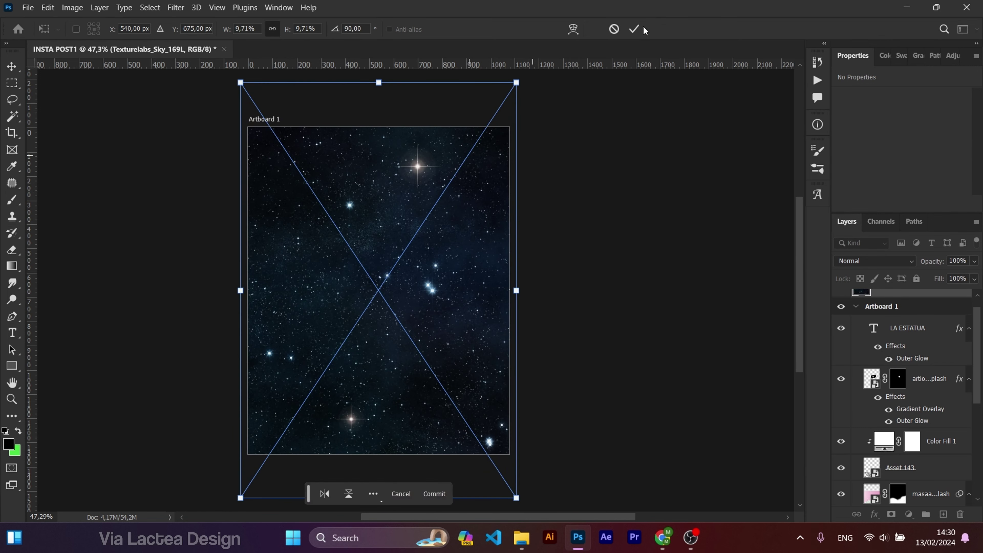
{"action": "left_click", "coordinate": [634, 28]}
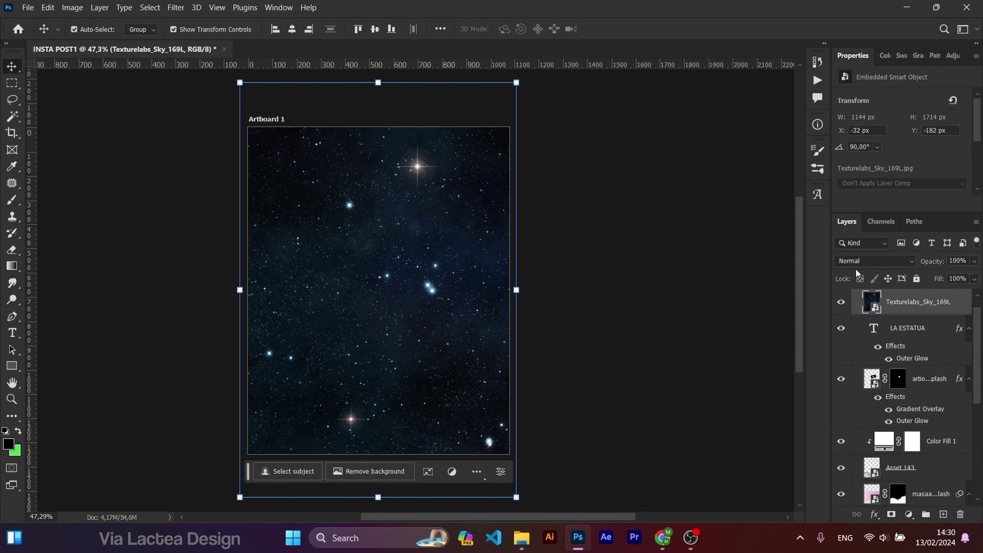
Set the sky layer's blend mode to Lighten so stars show over dark areas.
{"action": "left_click", "coordinate": [870, 262]}
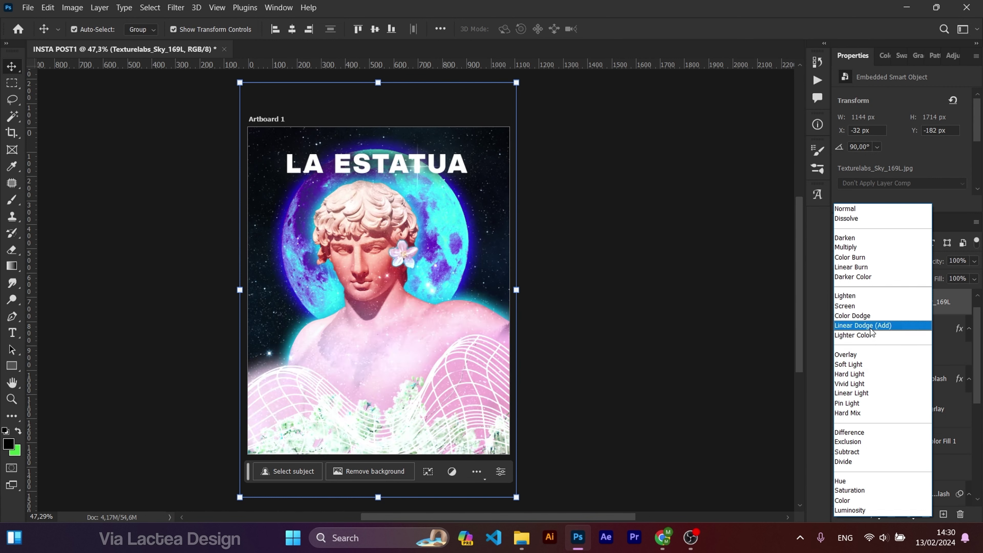
{"action": "left_click", "coordinate": [799, 339]}
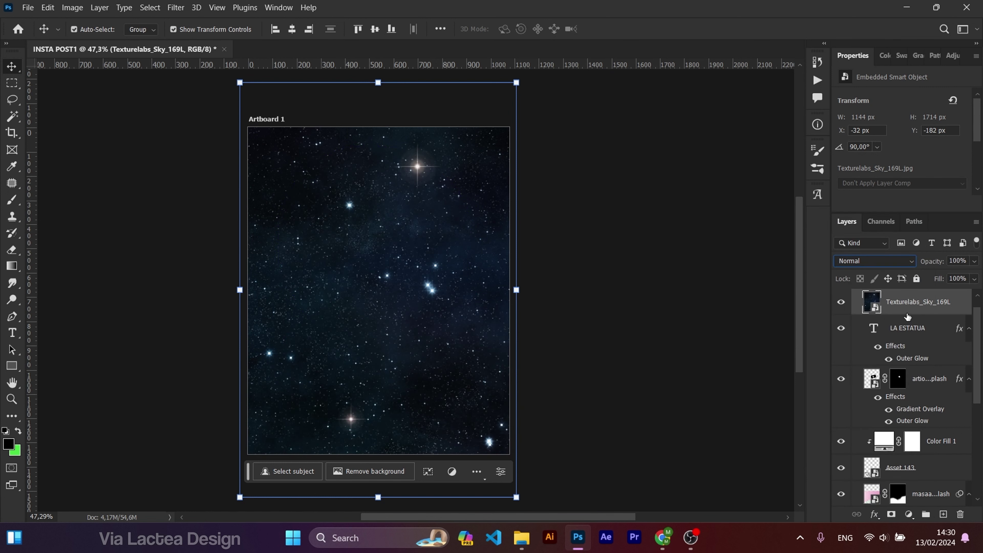
{"action": "left_click", "coordinate": [872, 263]}
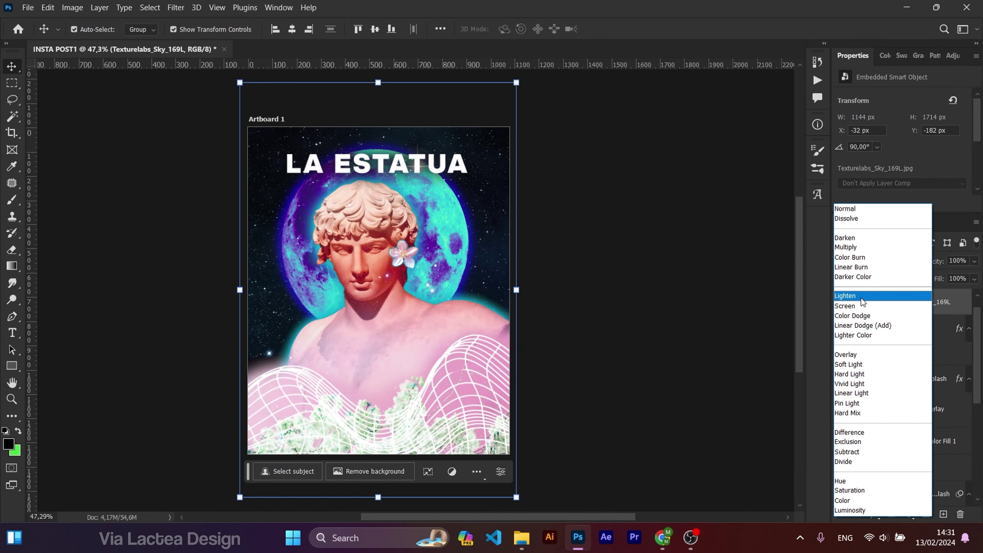
{"action": "left_click", "coordinate": [861, 306]}
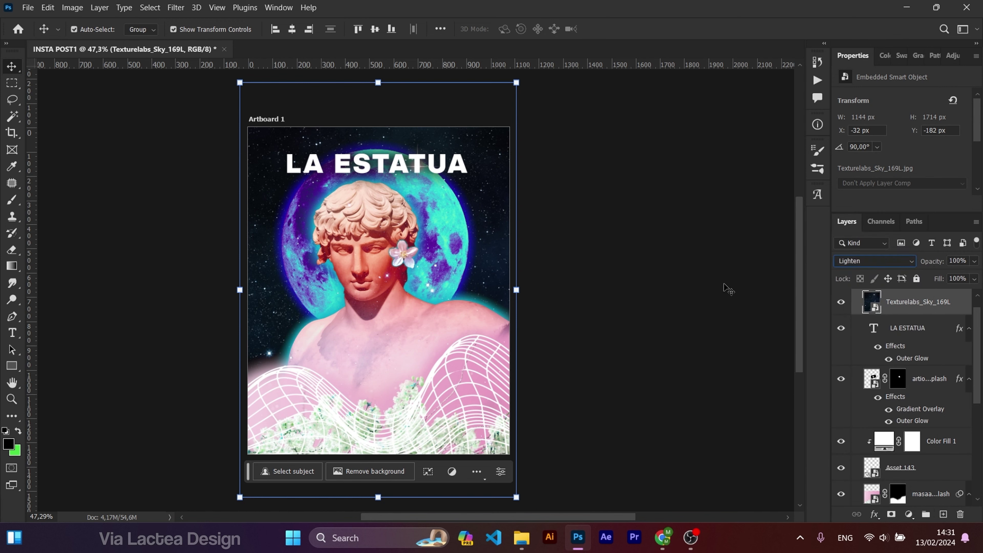
{"action": "scroll", "coordinate": [432, 282], "scroll_direction": "up", "scroll_amount": 3}
{"action": "scroll", "coordinate": [432, 283], "scroll_direction": "down", "scroll_amount": 3}
{"action": "scroll", "coordinate": [432, 282], "scroll_direction": "up", "scroll_amount": 1}
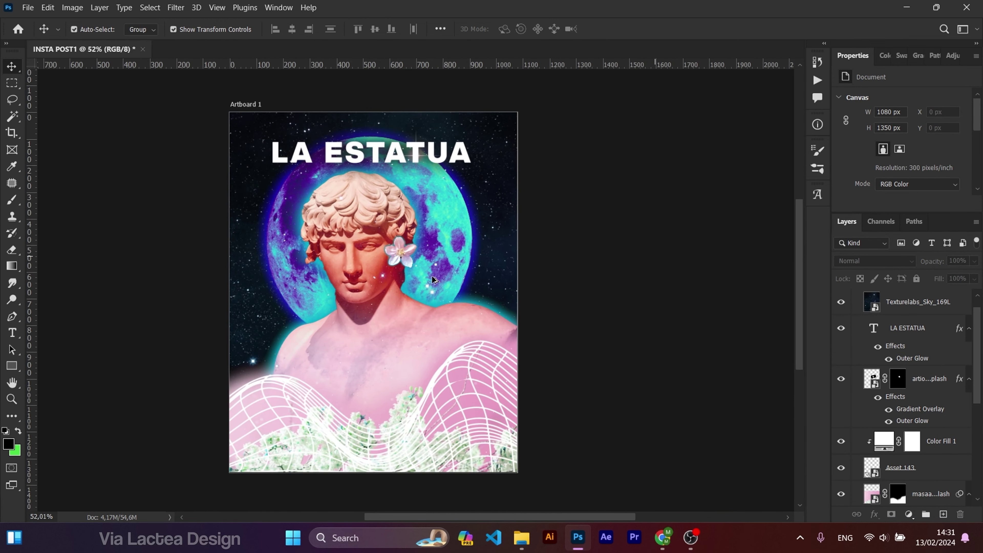